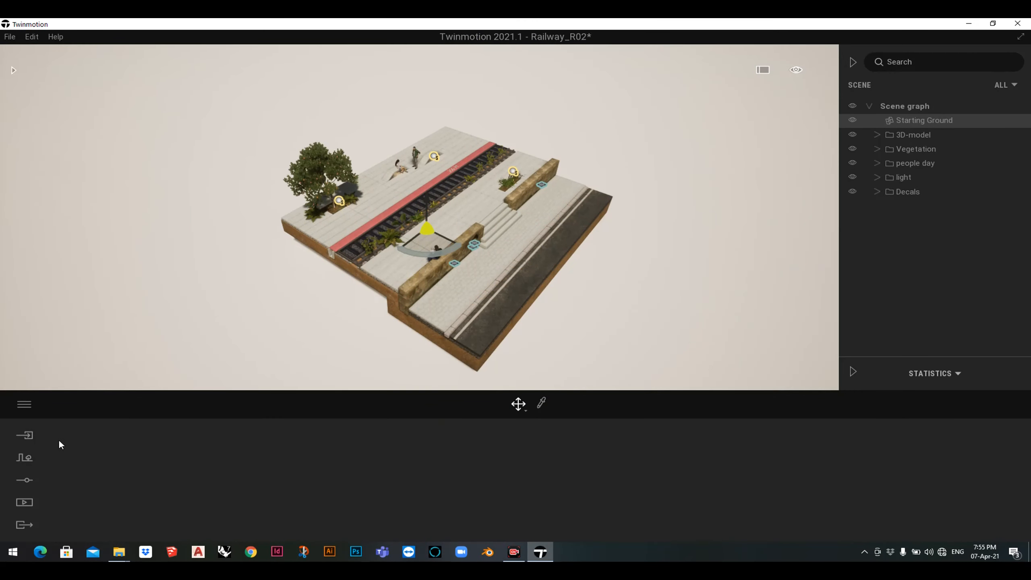
- Draw a straight character path along the railway track beside the red strip, from the far end to the near end
{"action": "left_click", "coordinate": [25, 457]}
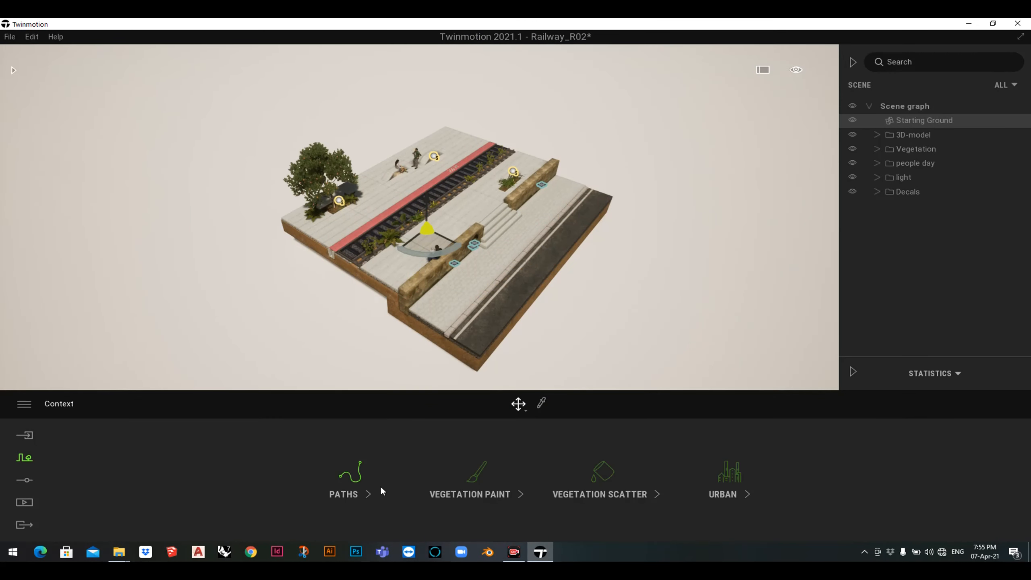
{"action": "left_click", "coordinate": [370, 484]}
{"action": "left_click", "coordinate": [354, 471]}
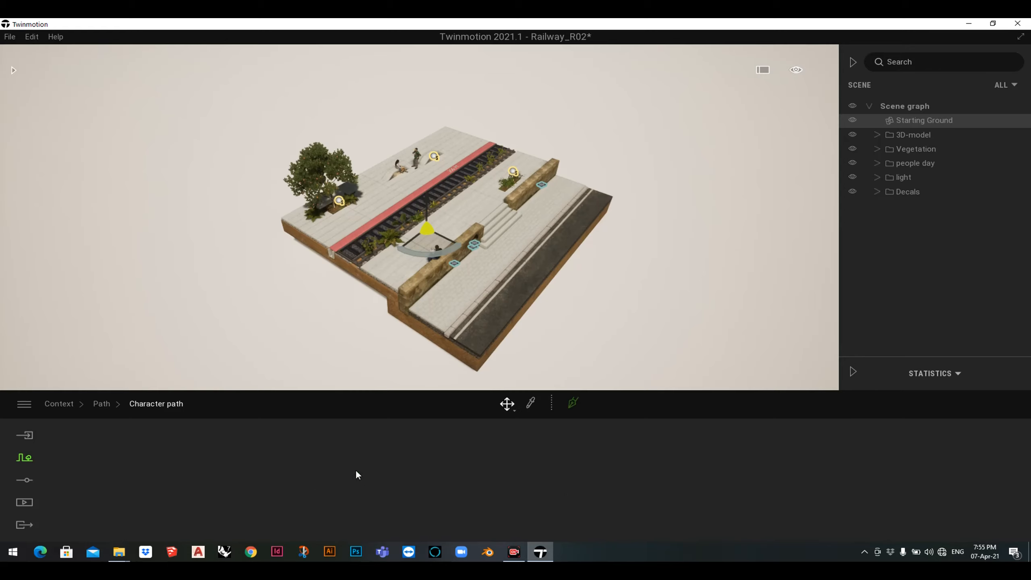
{"action": "left_click", "coordinate": [571, 403]}
{"action": "key", "text": "e"}
{"action": "left_click", "coordinate": [498, 174]}
{"action": "left_click", "coordinate": [349, 273]}
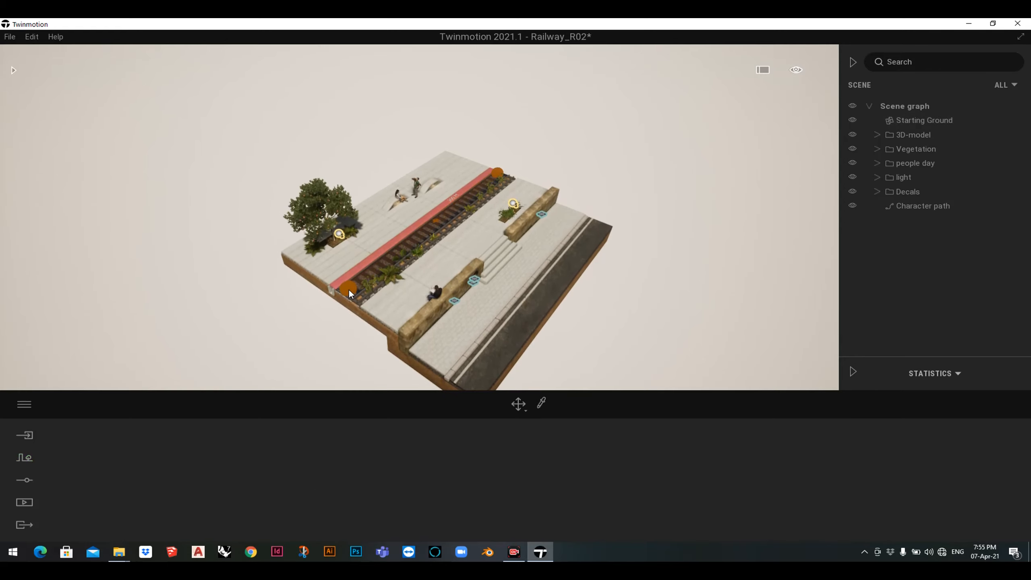
{"action": "left_click", "coordinate": [348, 290]}
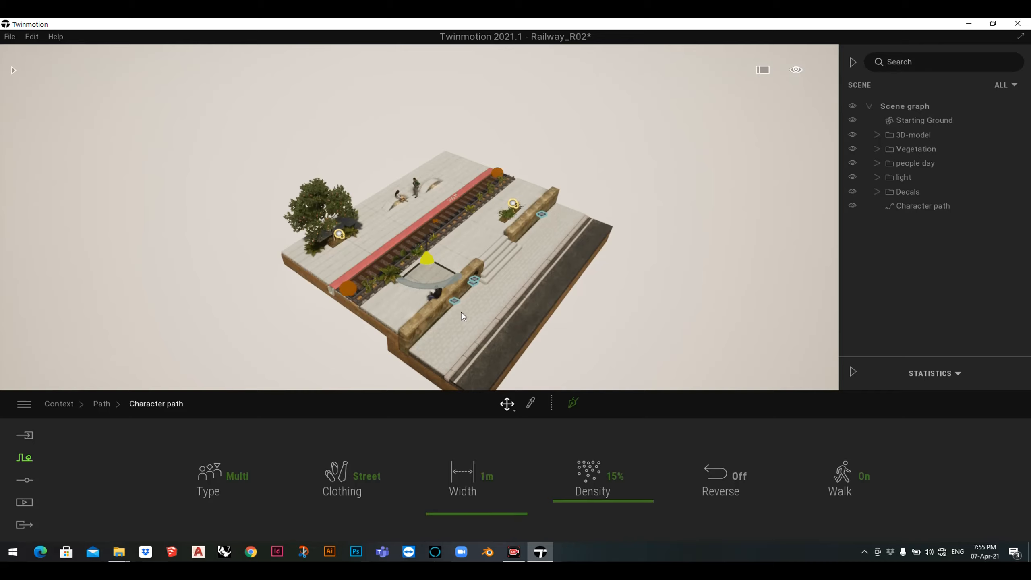
- Set the character path's clothing to Travel and its density to 15%
{"action": "mouse_move", "coordinate": [361, 473]}
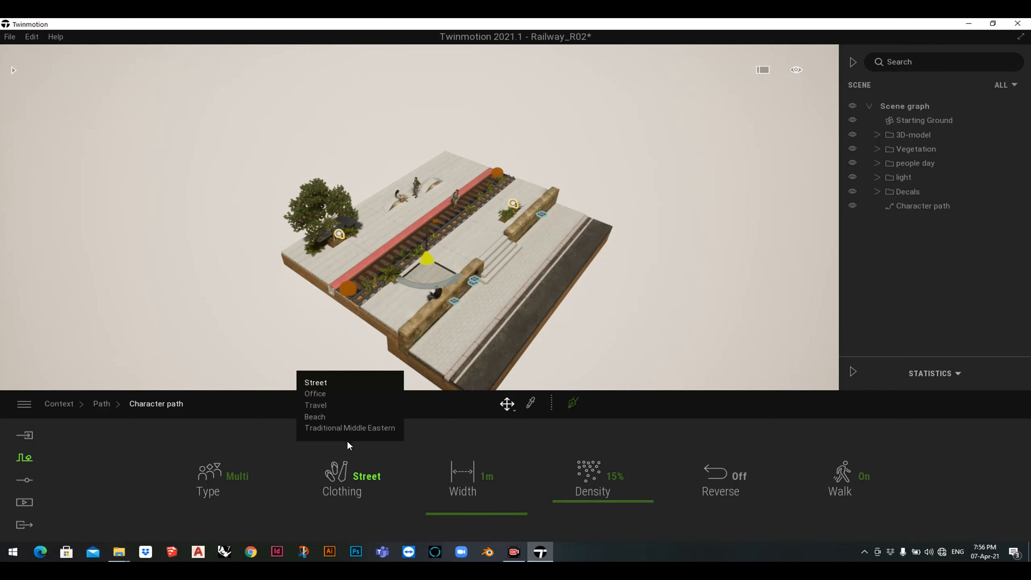
{"action": "left_click", "coordinate": [317, 405]}
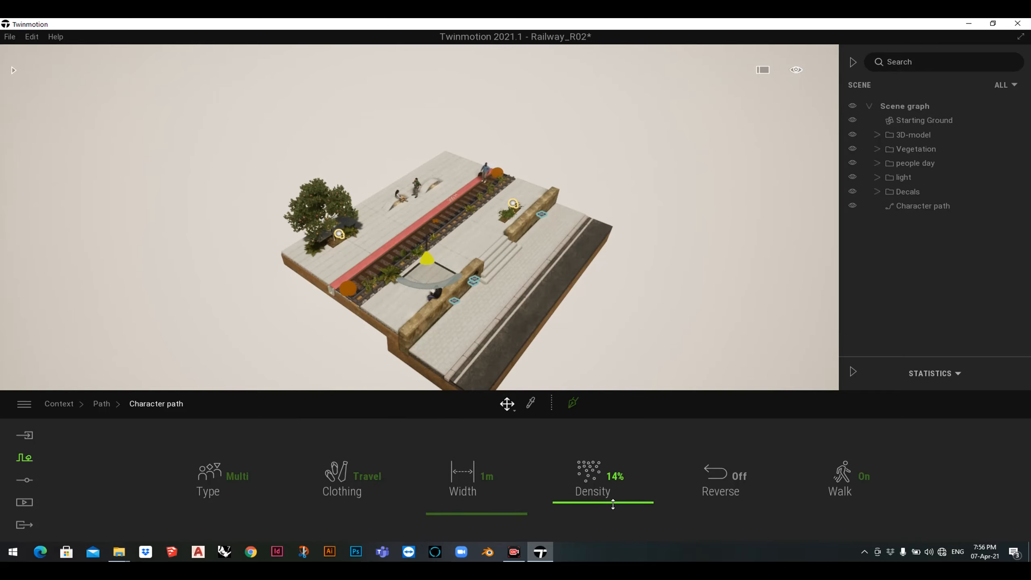
{"action": "left_click_drag", "start_coordinate": [613, 504], "coordinate": [608, 503]}
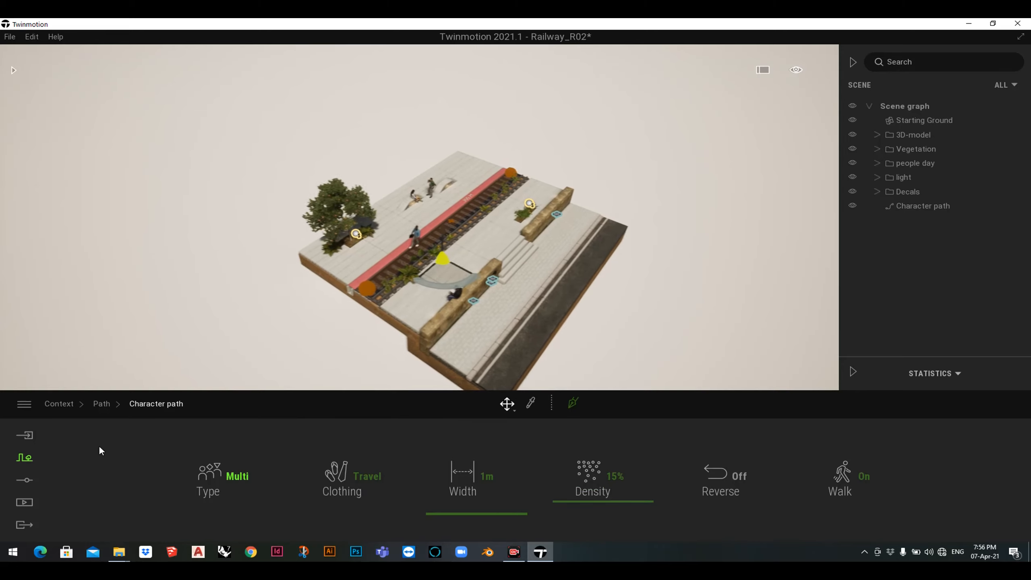
- Draw a straight custom path on the platform alongside the red strip, from its far end to its near end
{"action": "left_click", "coordinate": [59, 402]}
{"action": "left_click", "coordinate": [354, 473]}
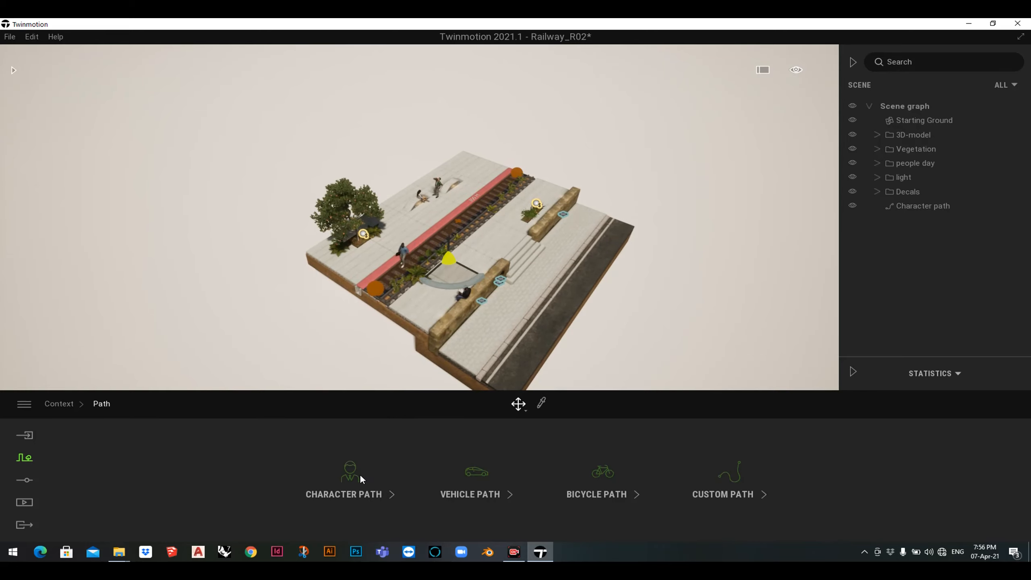
{"action": "left_click", "coordinate": [725, 485]}
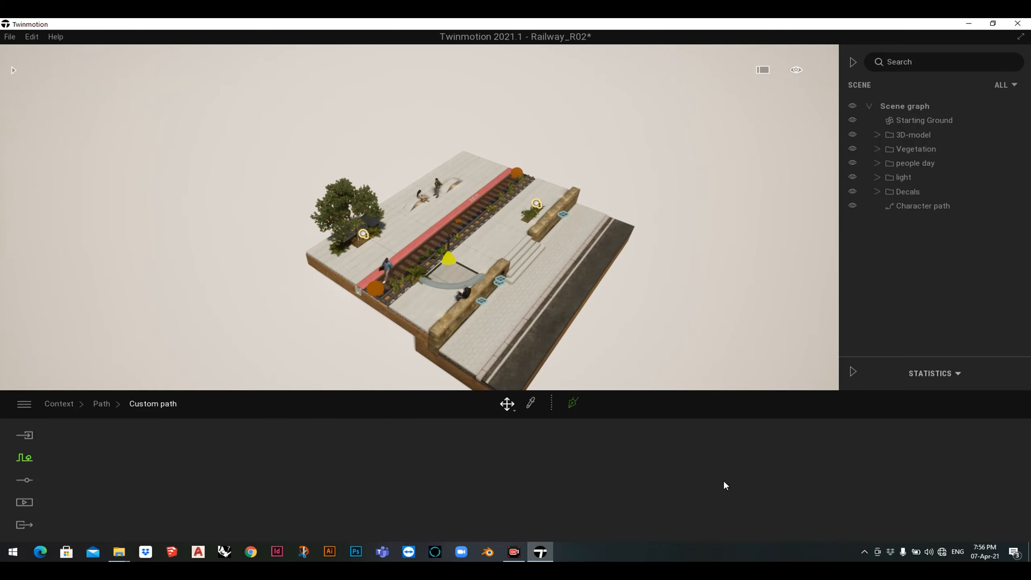
{"action": "left_click", "coordinate": [570, 407]}
{"action": "scroll", "coordinate": [499, 157], "scroll_direction": "up", "scroll_amount": 1}
{"action": "left_click", "coordinate": [500, 166]}
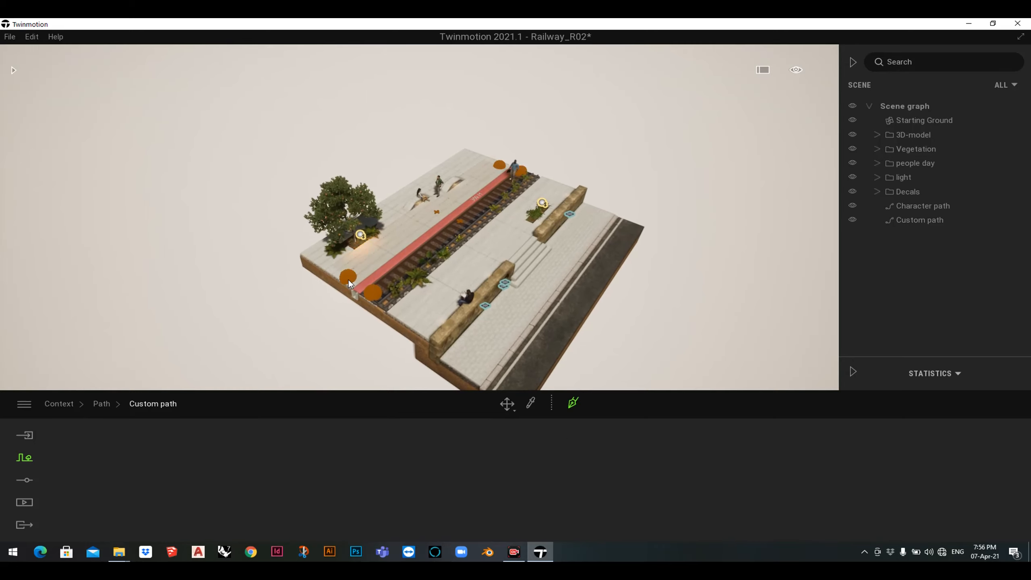
{"action": "left_click", "coordinate": [344, 281]}
{"action": "key", "text": "Escape"}
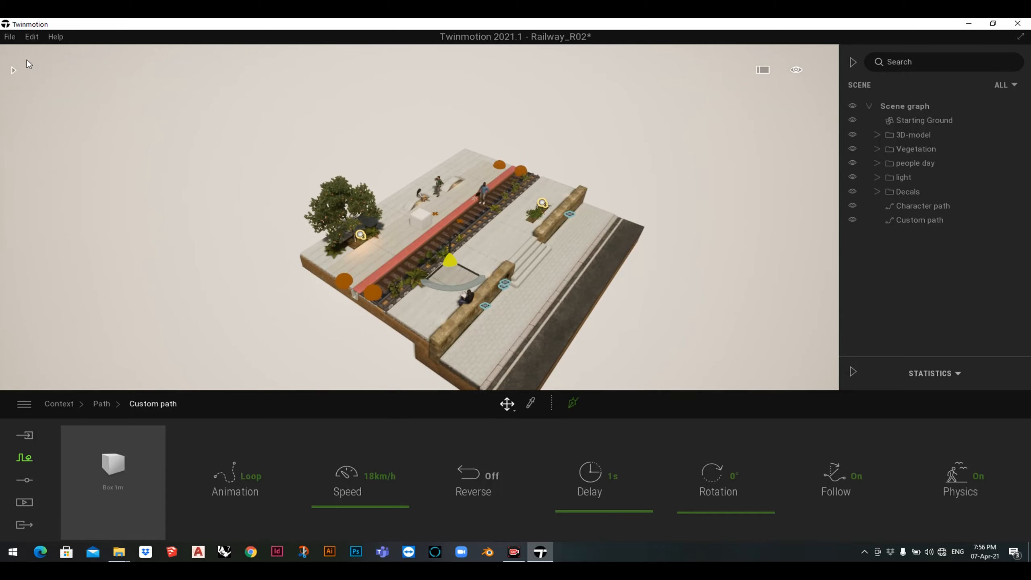
- Replace the custom path's default box with the animated human Michael from the character library
{"action": "left_click", "coordinate": [13, 70]}
{"action": "left_click", "coordinate": [175, 290]}
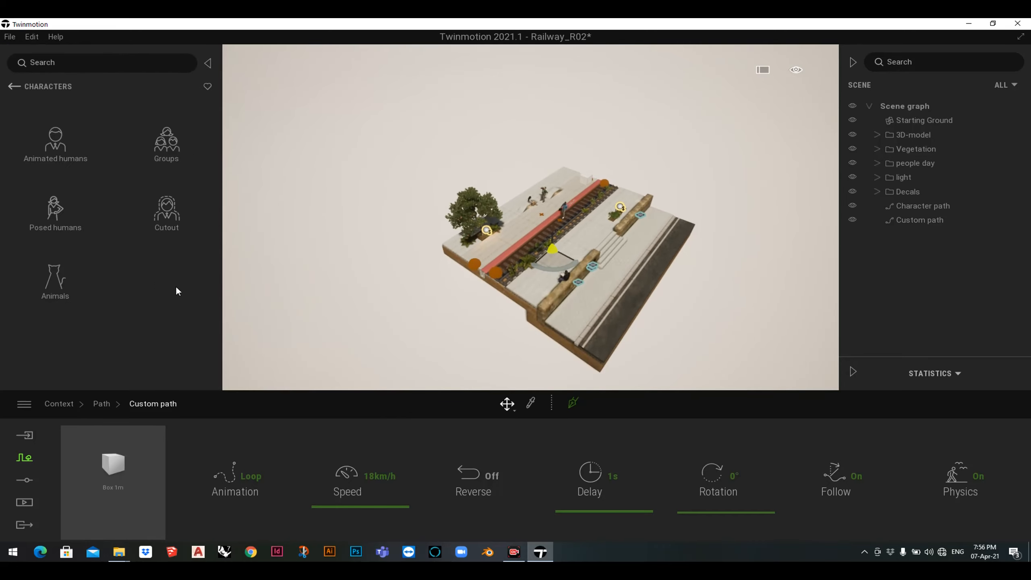
{"action": "left_click", "coordinate": [55, 145]}
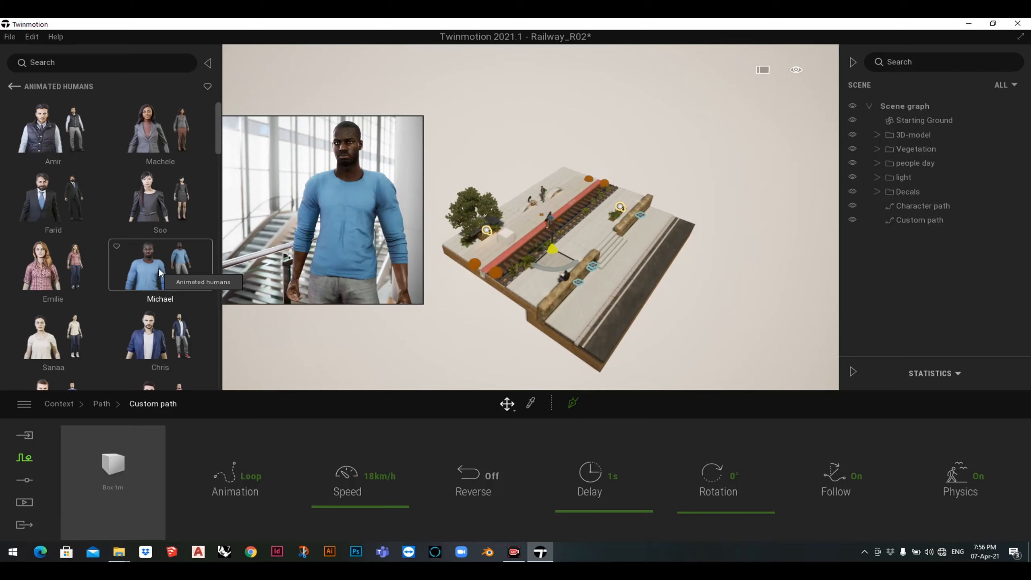
{"action": "left_click_drag", "start_coordinate": [158, 272], "coordinate": [109, 466]}
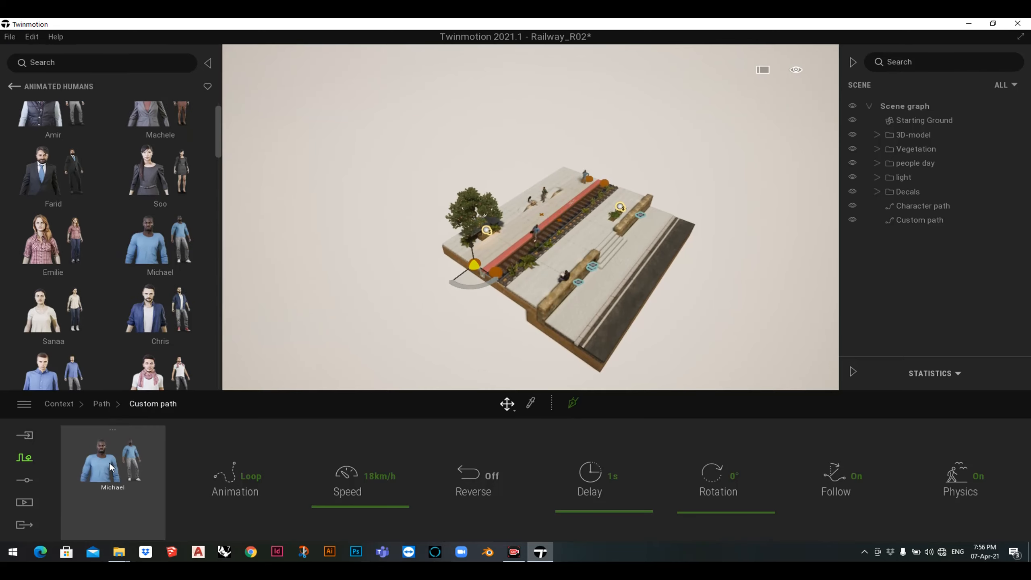
- Give the custom path's character the Special pose with the Scooter animation
{"action": "key", "text": "w"}
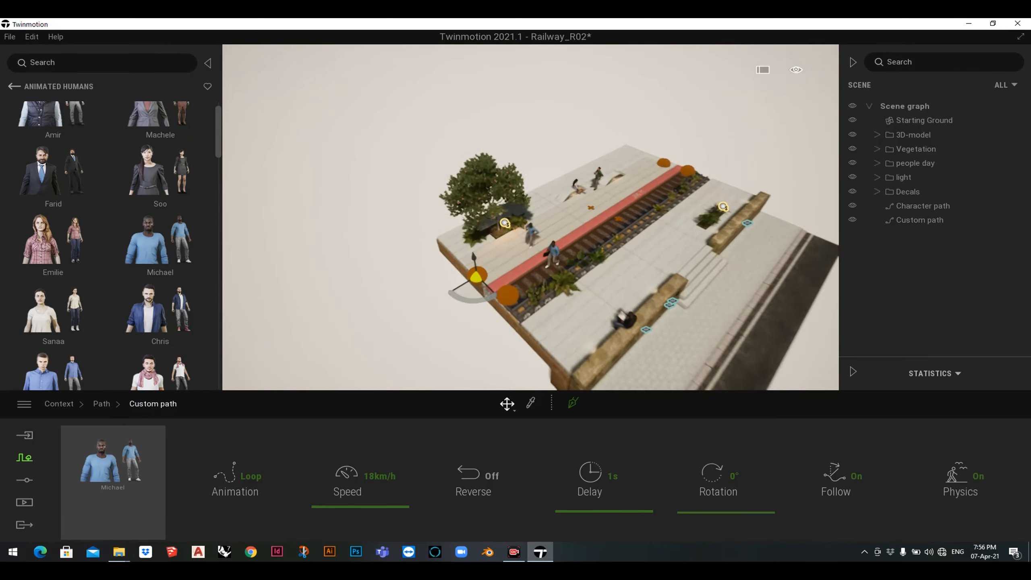
{"action": "left_click", "coordinate": [134, 463]}
{"action": "left_click", "coordinate": [552, 477]}
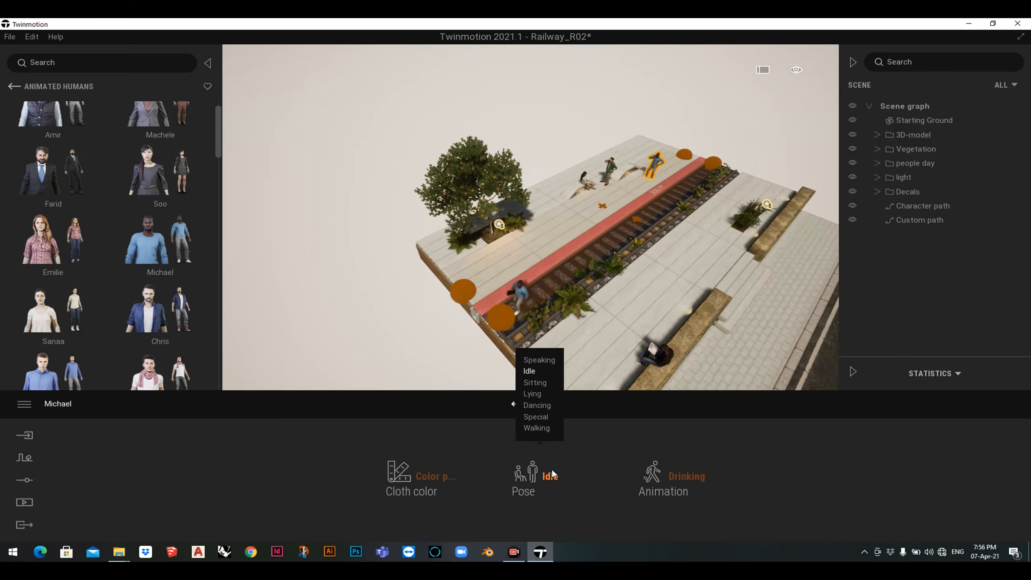
{"action": "left_click", "coordinate": [537, 416]}
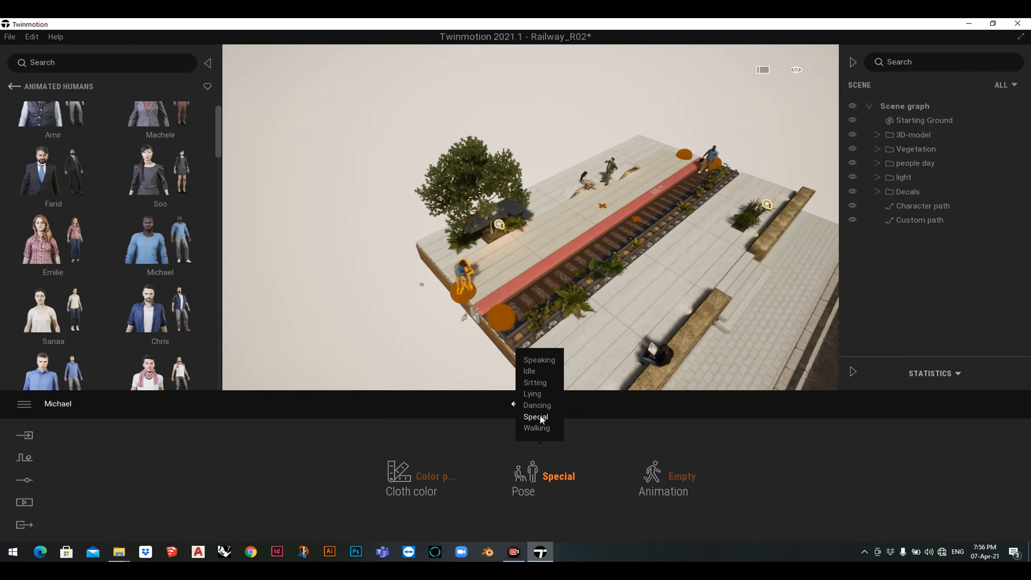
{"action": "left_click", "coordinate": [678, 476]}
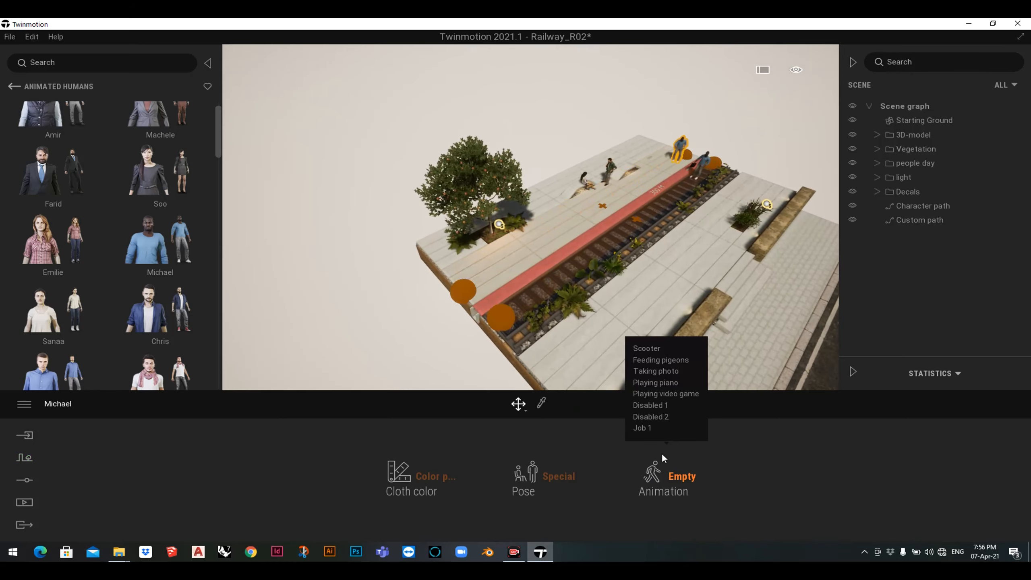
{"action": "left_click", "coordinate": [642, 347]}
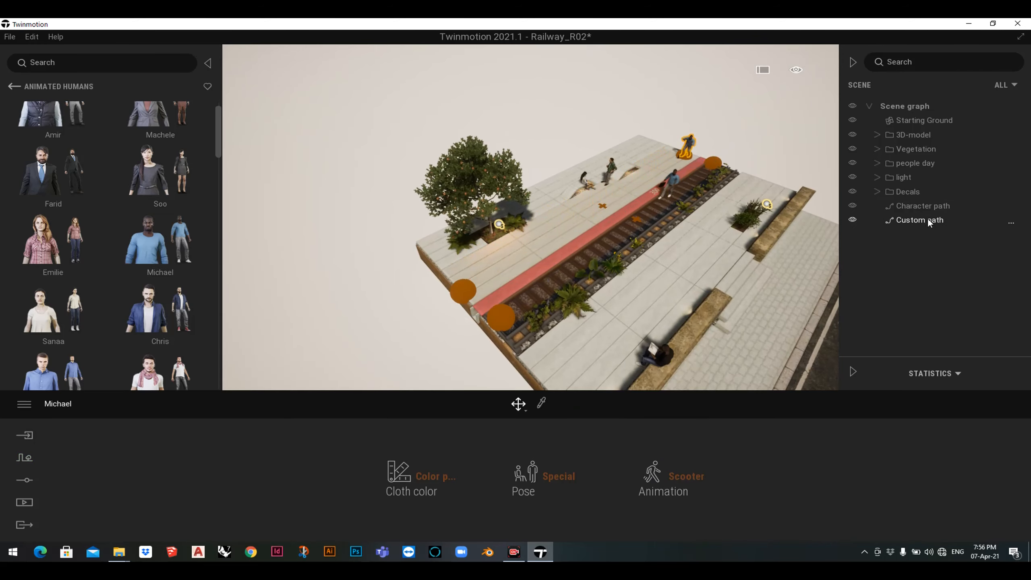
- Set the custom path's speed to 6 km/h and its delay to 0 s
{"action": "left_click", "coordinate": [922, 220]}
{"action": "left_click", "coordinate": [321, 474]}
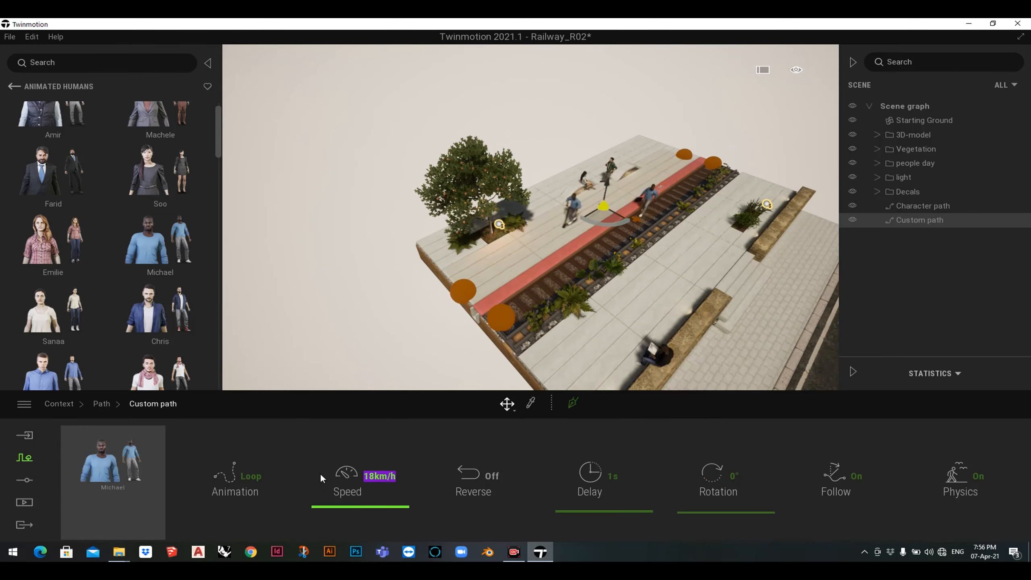
{"action": "type", "text": "6km/h"}
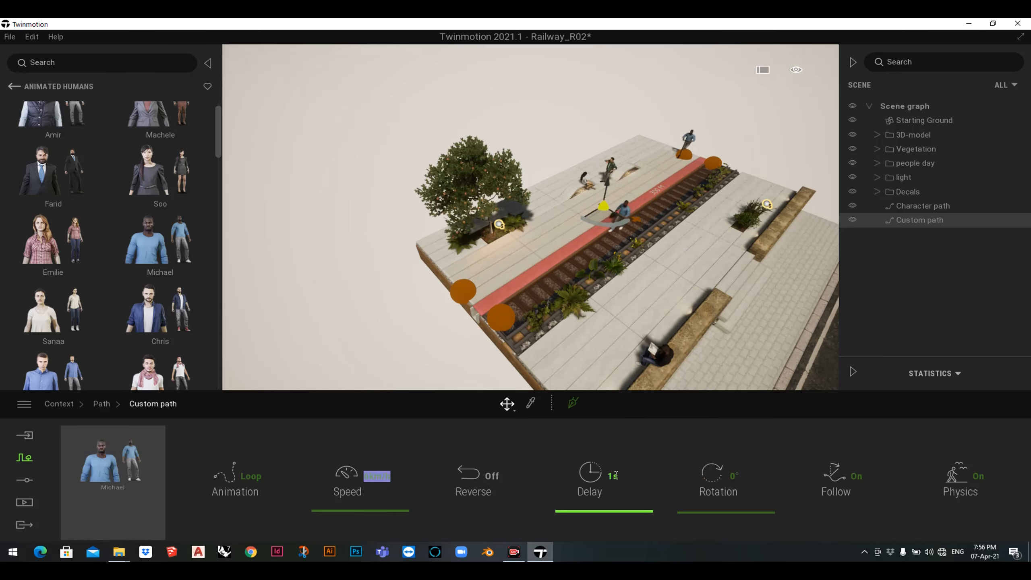
{"action": "left_click", "coordinate": [585, 484]}
{"action": "type", "text": "0"}
{"action": "key", "text": "Return"}
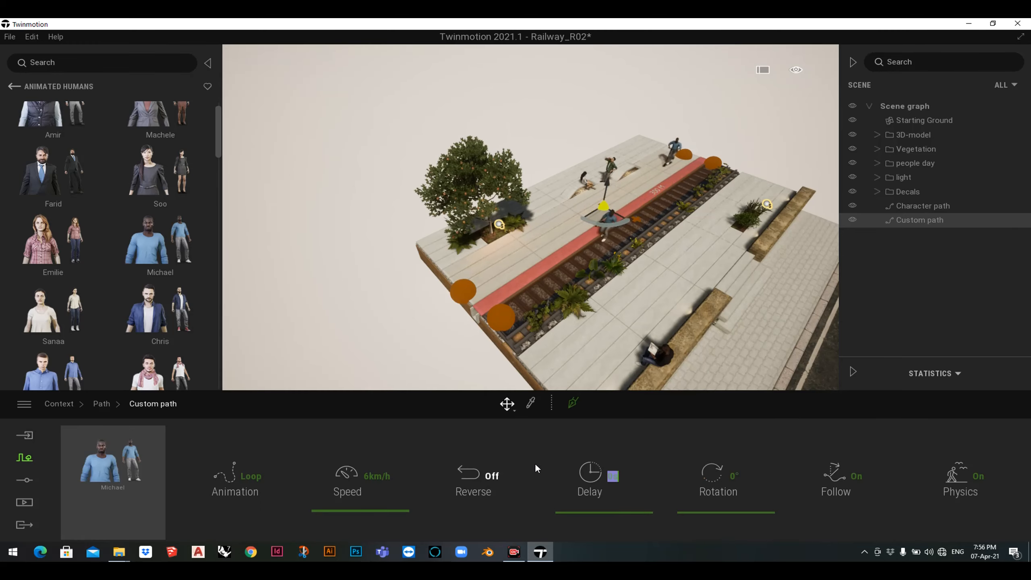
- Extend the custom and character paths by moving their end points outward beyond both ends of the railway model
{"action": "left_click", "coordinate": [208, 63]}
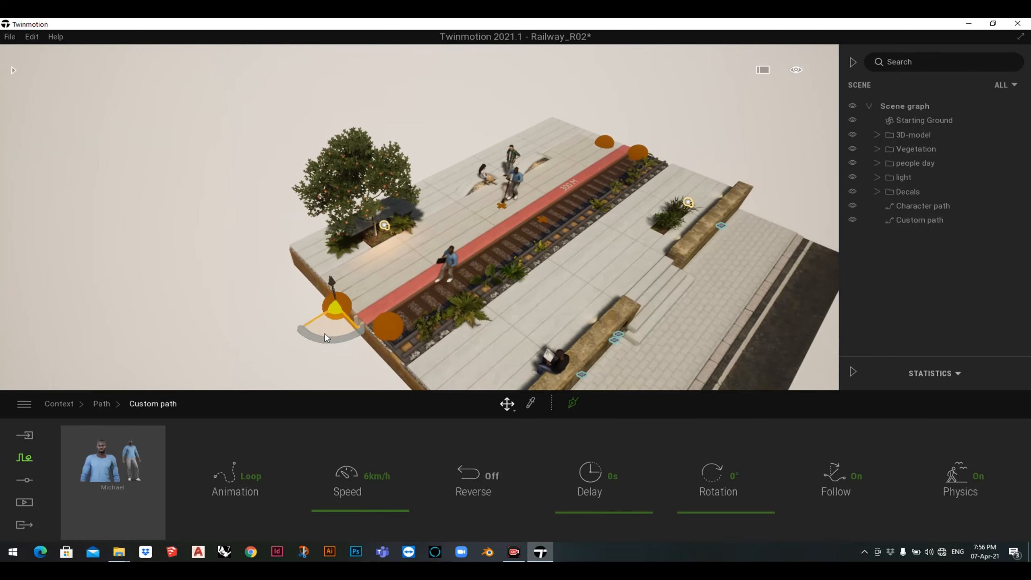
{"action": "left_click_drag", "start_coordinate": [325, 337], "coordinate": [268, 355]}
{"action": "left_click", "coordinate": [389, 342]}
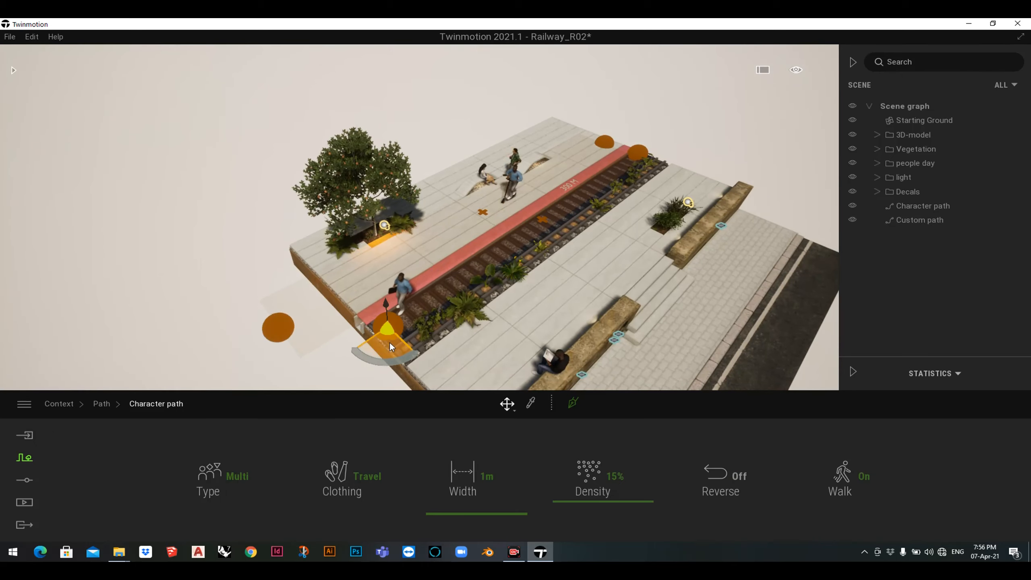
{"action": "left_click_drag", "start_coordinate": [389, 342], "coordinate": [330, 386]}
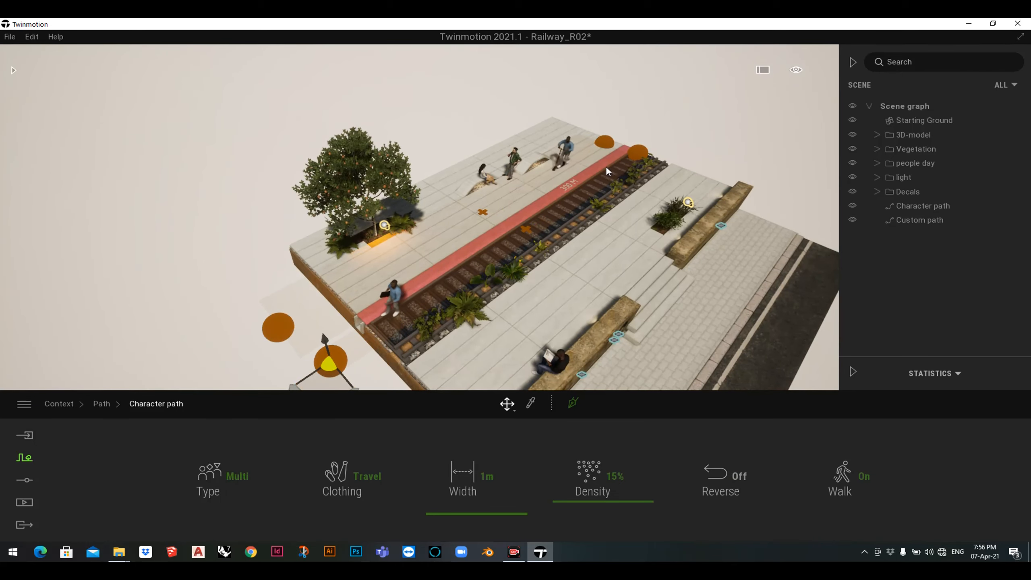
{"action": "left_click_drag", "start_coordinate": [607, 170], "coordinate": [726, 137]}
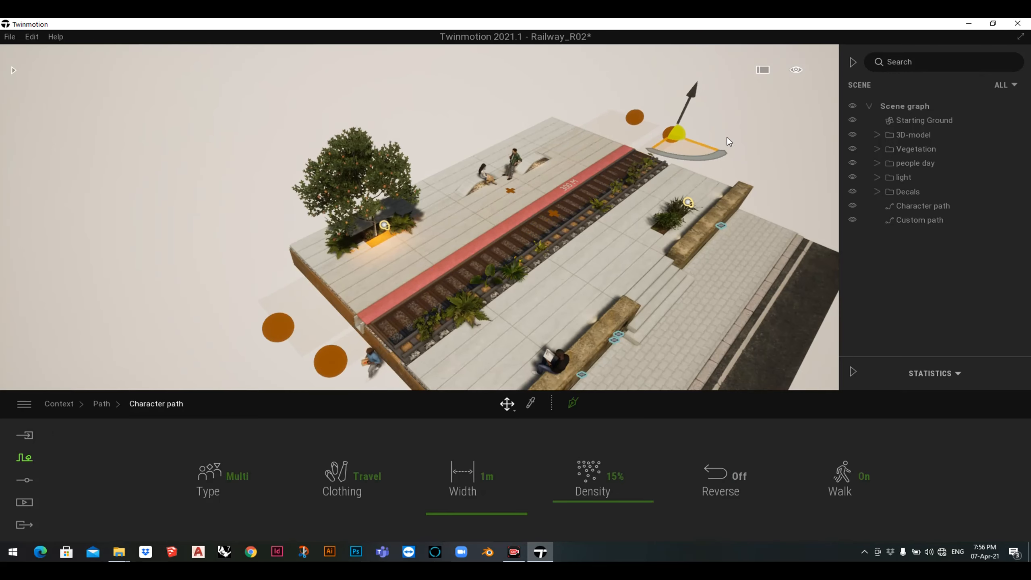
{"action": "left_click", "coordinate": [740, 127]}
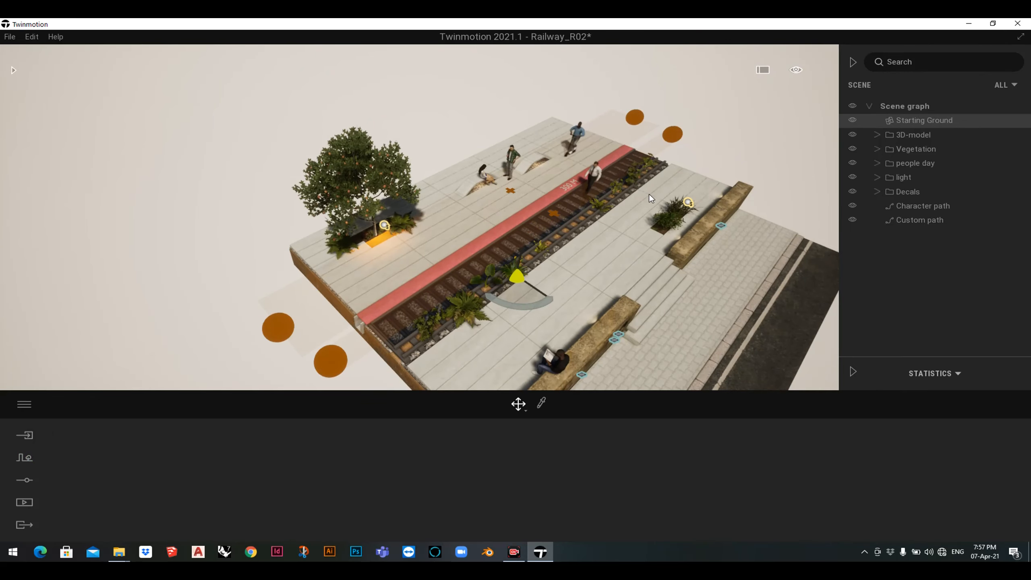
- Place a Plane 10m primitive from the object library over the near end of the railway model
{"action": "scroll", "coordinate": [649, 194], "scroll_direction": "down", "scroll_amount": 5}
{"action": "left_click", "coordinate": [13, 70]}
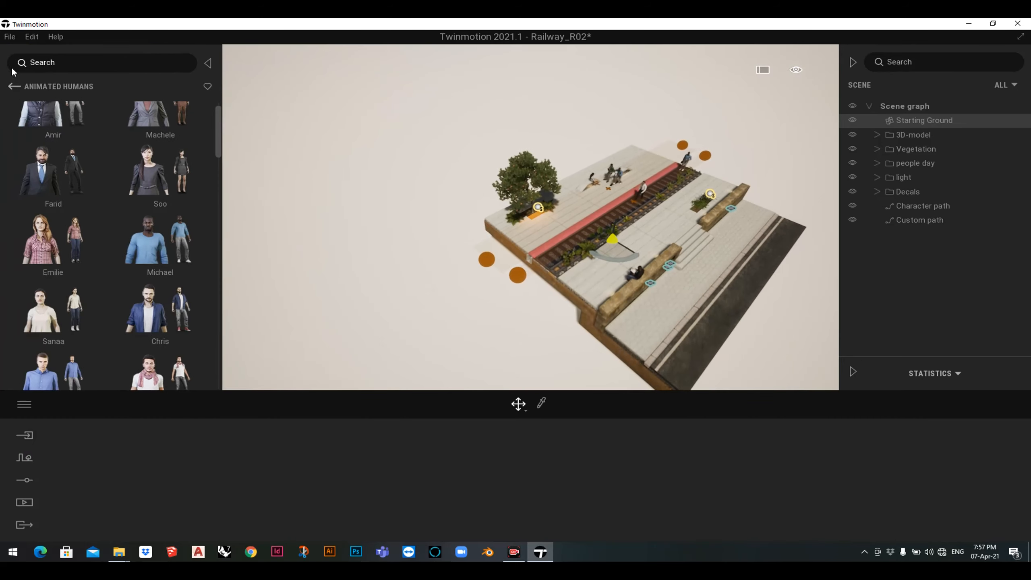
{"action": "left_click", "coordinate": [13, 86]}
{"action": "left_click", "coordinate": [12, 86]}
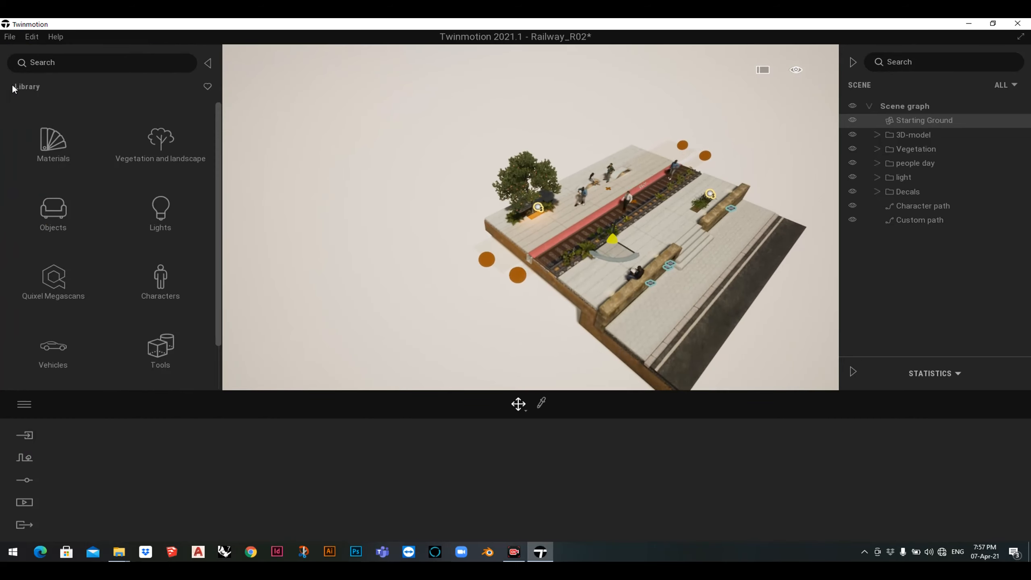
{"action": "left_click", "coordinate": [51, 211]}
{"action": "left_click", "coordinate": [52, 212]}
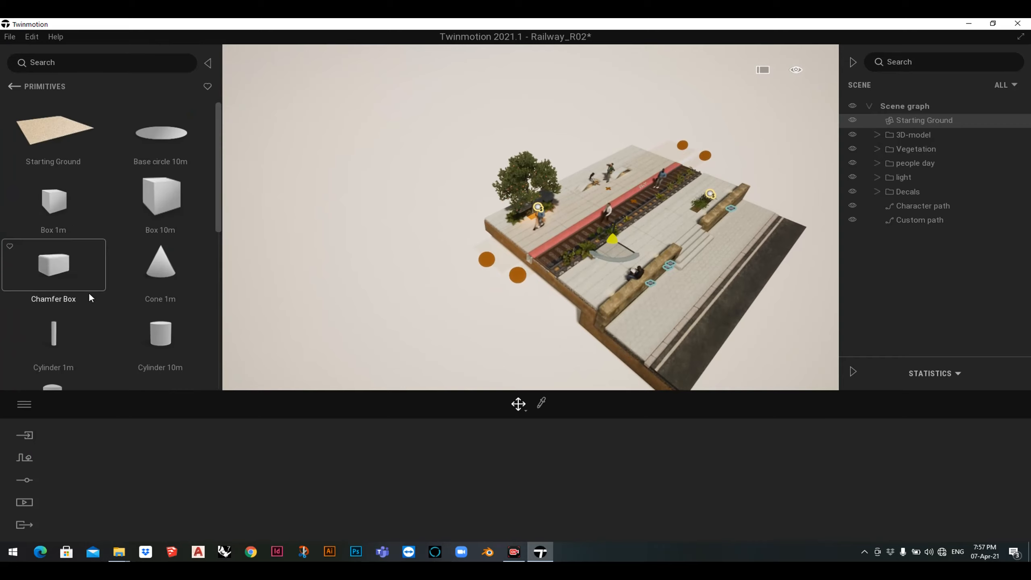
{"action": "scroll", "coordinate": [88, 291], "scroll_direction": "down", "scroll_amount": 3}
{"action": "scroll", "coordinate": [135, 333], "scroll_direction": "down", "scroll_amount": 1}
{"action": "left_click_drag", "start_coordinate": [104, 335], "coordinate": [612, 240]}
{"action": "left_click", "coordinate": [564, 248]}
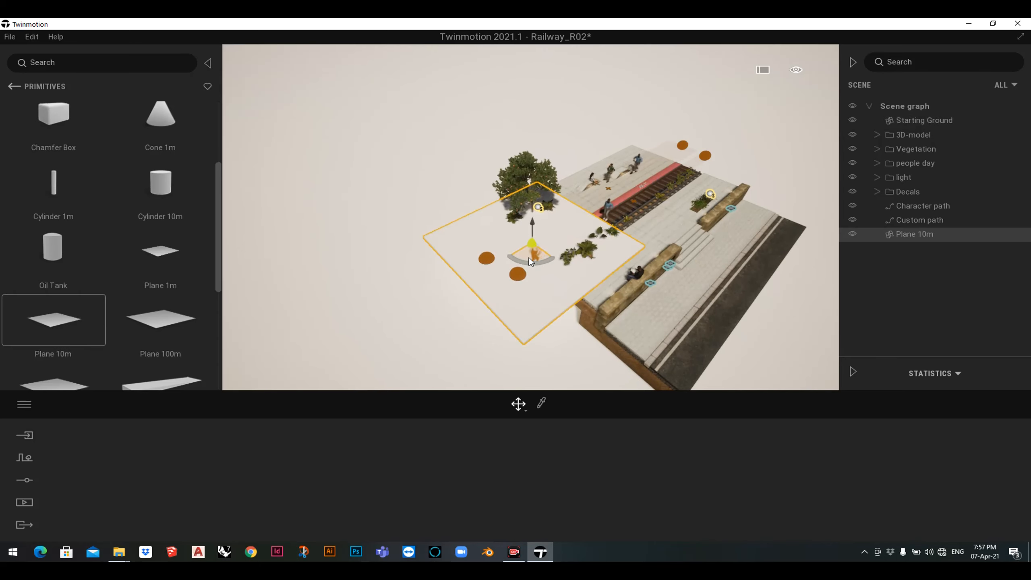
- Shift the plane outward and slightly down at the near path ends, and copy it as one instance about 26.29 m away at the far ends
{"action": "left_click_drag", "start_coordinate": [529, 259], "coordinate": [469, 312]}
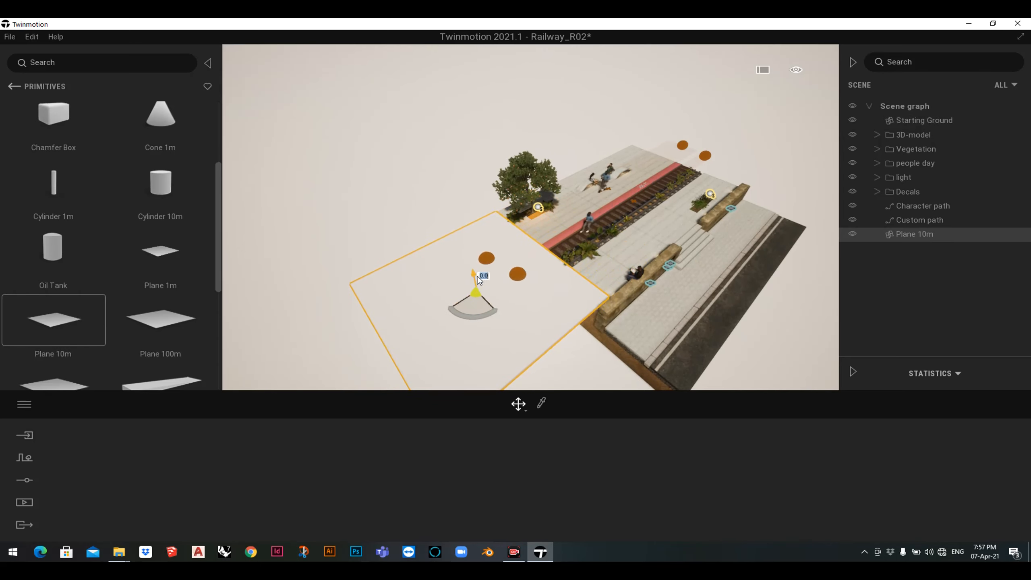
{"action": "left_click_drag", "start_coordinate": [478, 276], "coordinate": [471, 283]}
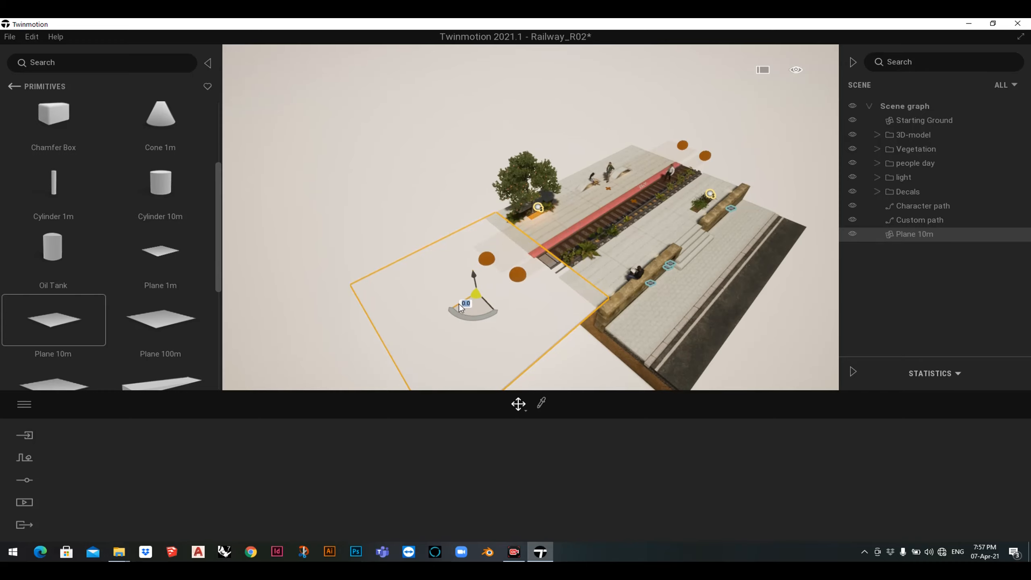
{"action": "left_click_drag", "start_coordinate": [463, 304], "coordinate": [712, 158]}
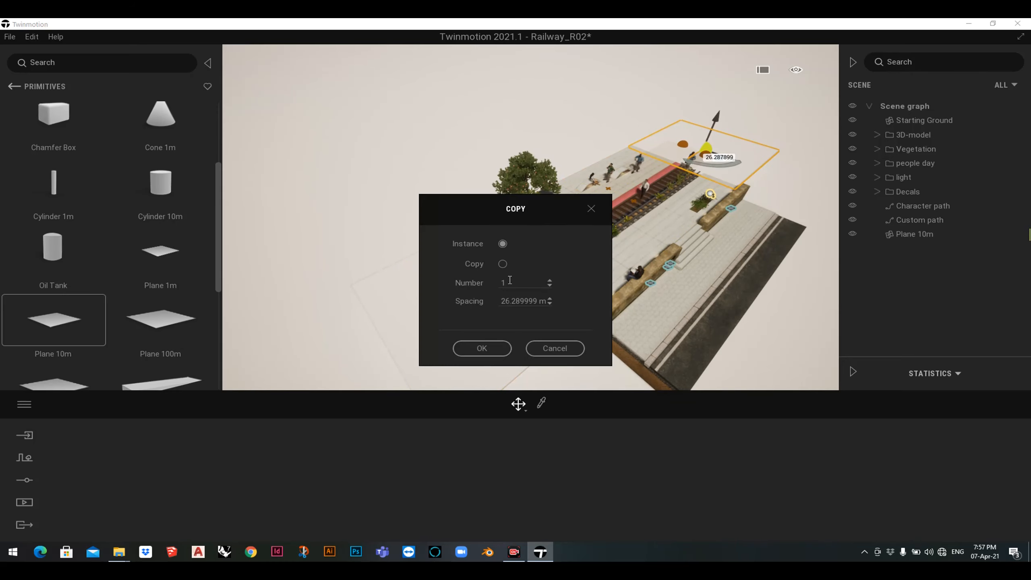
{"action": "left_click", "coordinate": [479, 348]}
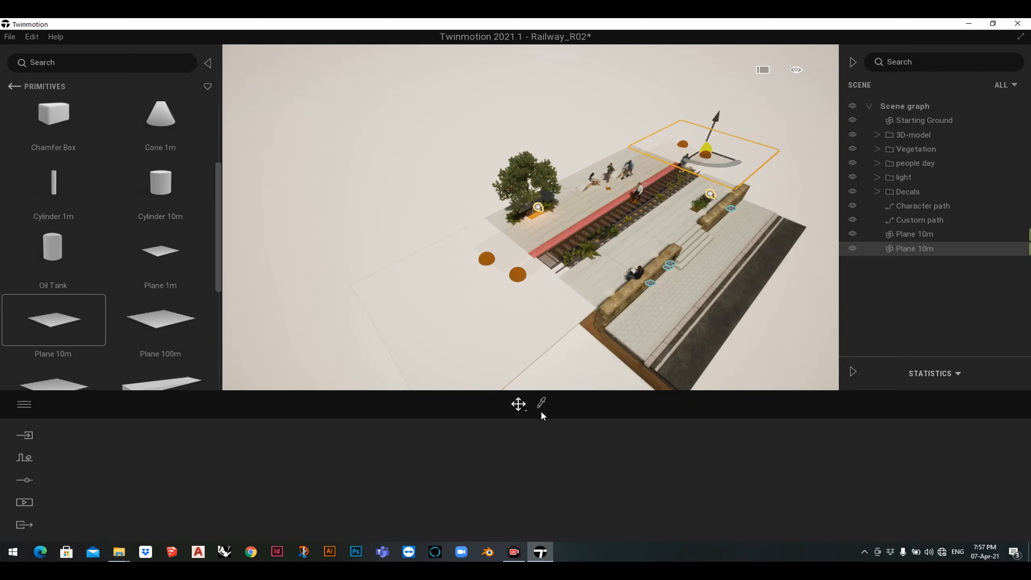
- Apply the Clear glass material from the library to the 10 m planes beyond the model's ends
{"action": "left_click", "coordinate": [14, 86]}
{"action": "left_click", "coordinate": [14, 87]}
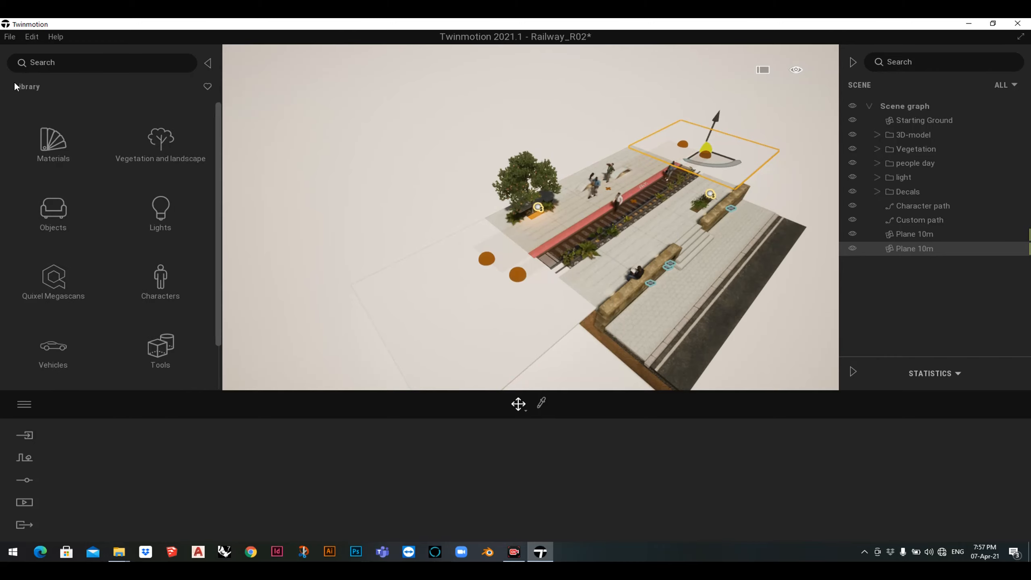
{"action": "left_click", "coordinate": [51, 152]}
{"action": "left_click", "coordinate": [50, 149]}
{"action": "left_click_drag", "start_coordinate": [53, 127], "coordinate": [432, 311]}
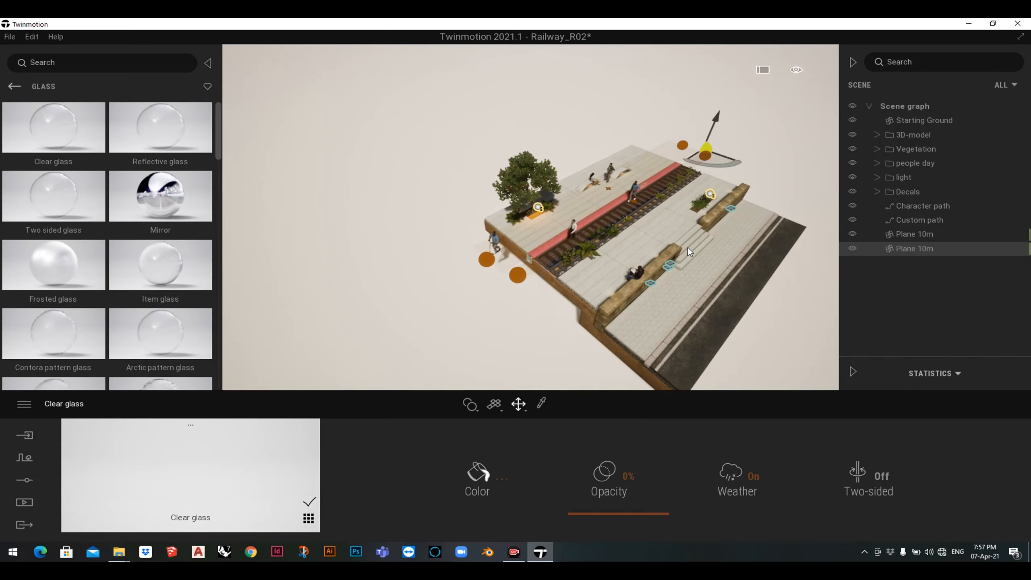
- Place a Section Cube over the near end of the railway model and move it outward around the near path ends
{"action": "left_click", "coordinate": [13, 86]}
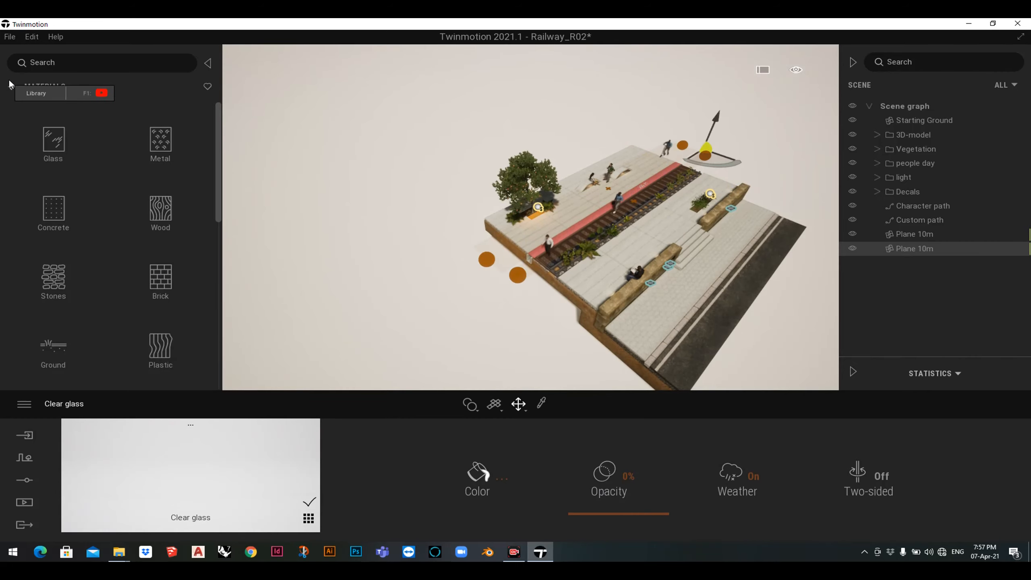
{"action": "left_click", "coordinate": [12, 84]}
{"action": "left_click", "coordinate": [160, 349]}
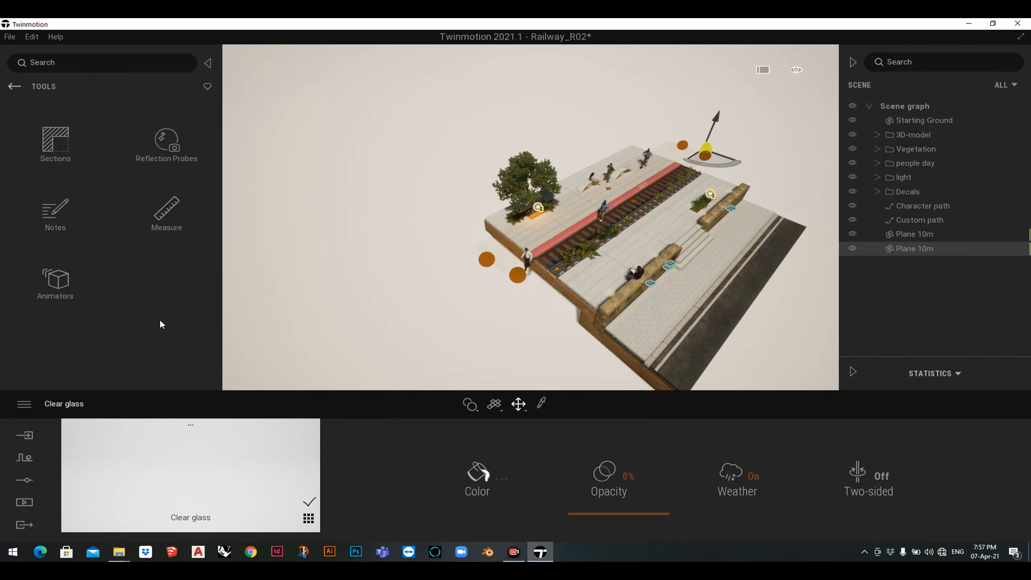
{"action": "left_click", "coordinate": [53, 140]}
{"action": "left_click_drag", "start_coordinate": [51, 127], "coordinate": [606, 357]}
{"action": "left_click", "coordinate": [934, 262]}
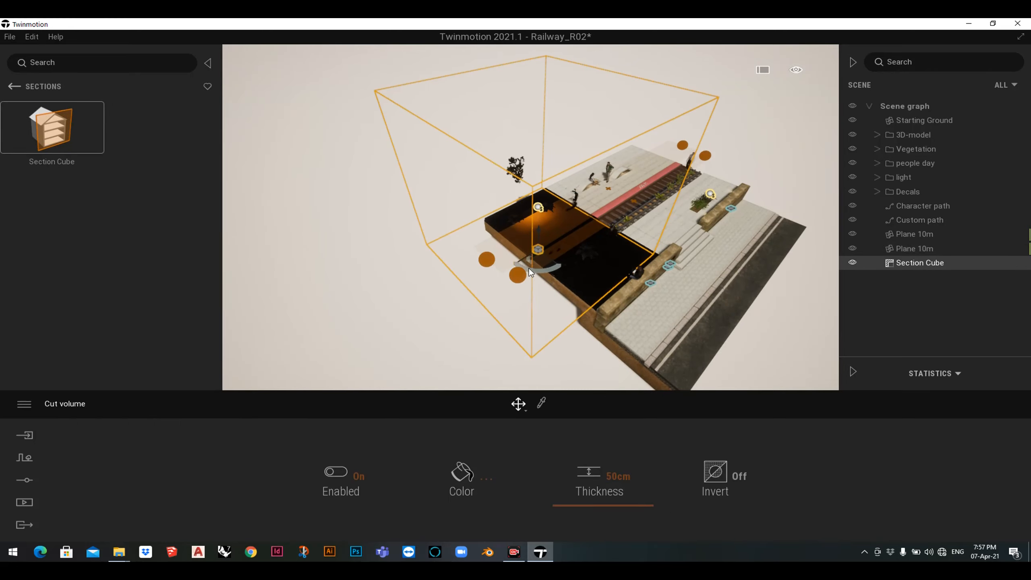
{"action": "left_click_drag", "start_coordinate": [487, 295], "coordinate": [479, 302]}
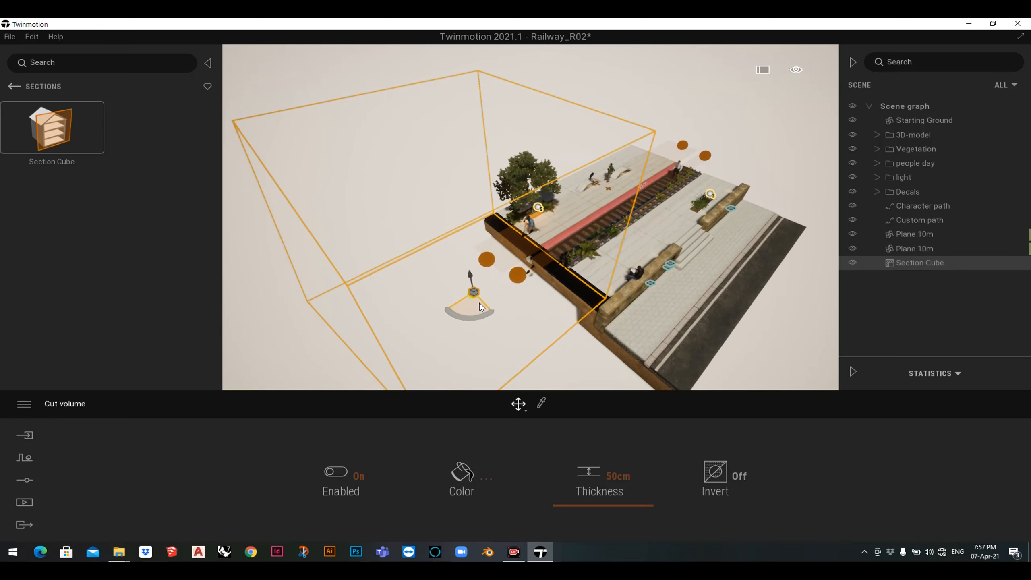
- Set the section cube's thickness to 2 cm and shift it further outward until it clears the model's near edge
{"action": "left_click", "coordinate": [627, 475]}
{"action": "type", "text": "2"}
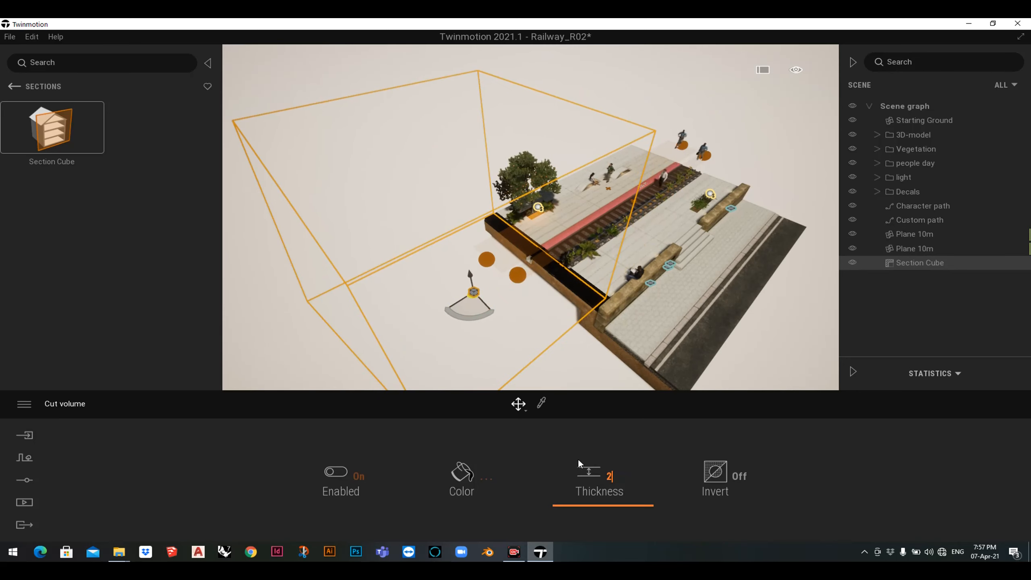
{"action": "key", "text": "Return"}
{"action": "left_click_drag", "start_coordinate": [476, 276], "coordinate": [451, 324]}
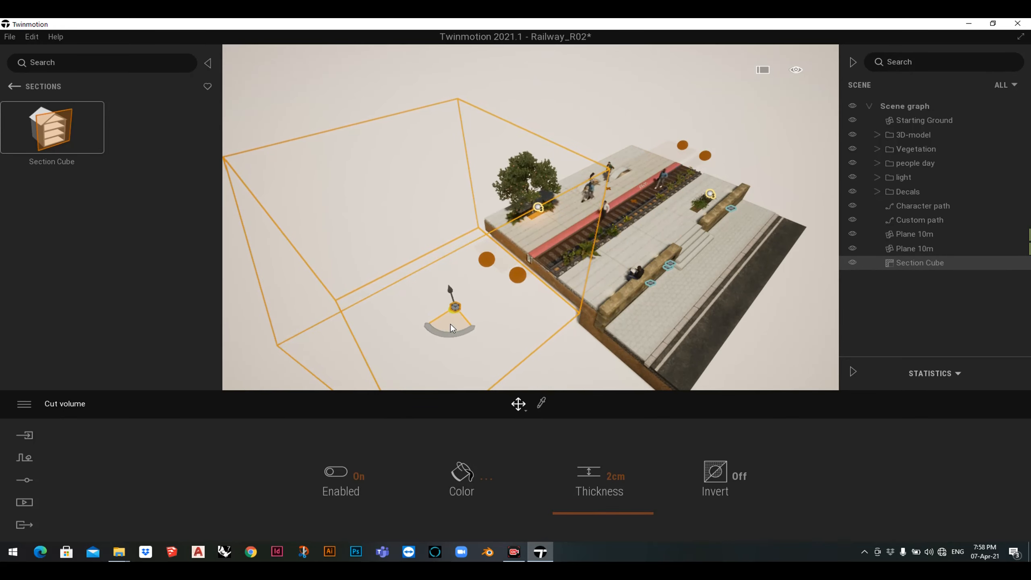
- Set the near section cube's colour to black (000000) and nudge the cube into line with the model's edge
{"action": "left_click", "coordinate": [470, 467]}
{"action": "left_click_drag", "start_coordinate": [507, 173], "coordinate": [849, 161]}
{"action": "mouse_move", "coordinate": [811, 238]}
{"action": "left_mouse_down"}
{"action": "mouse_move", "coordinate": [798, 231]}
{"action": "mouse_move", "coordinate": [744, 277]}
{"action": "mouse_move", "coordinate": [762, 261]}
{"action": "left_mouse_up"}
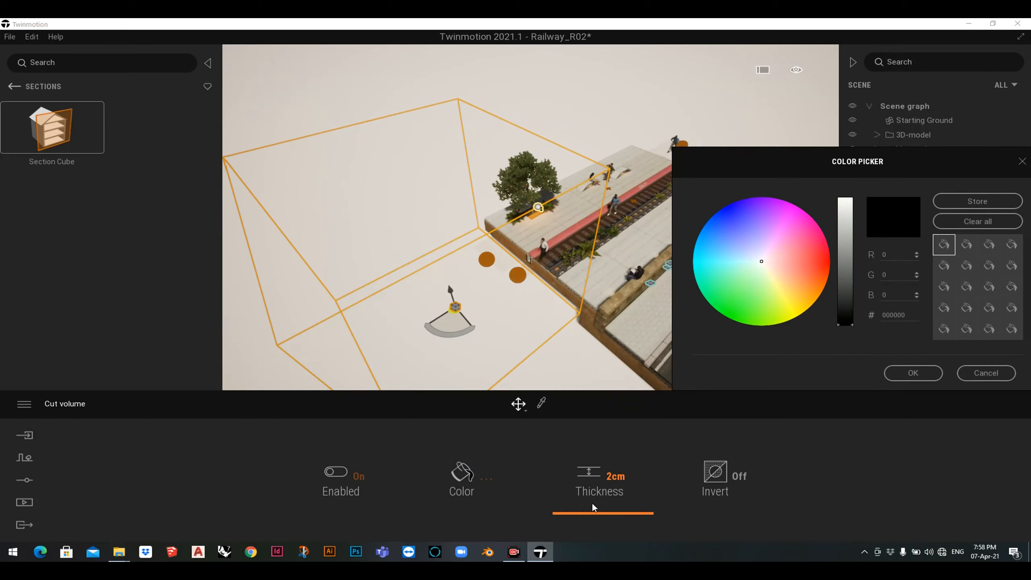
{"action": "left_click", "coordinate": [913, 373]}
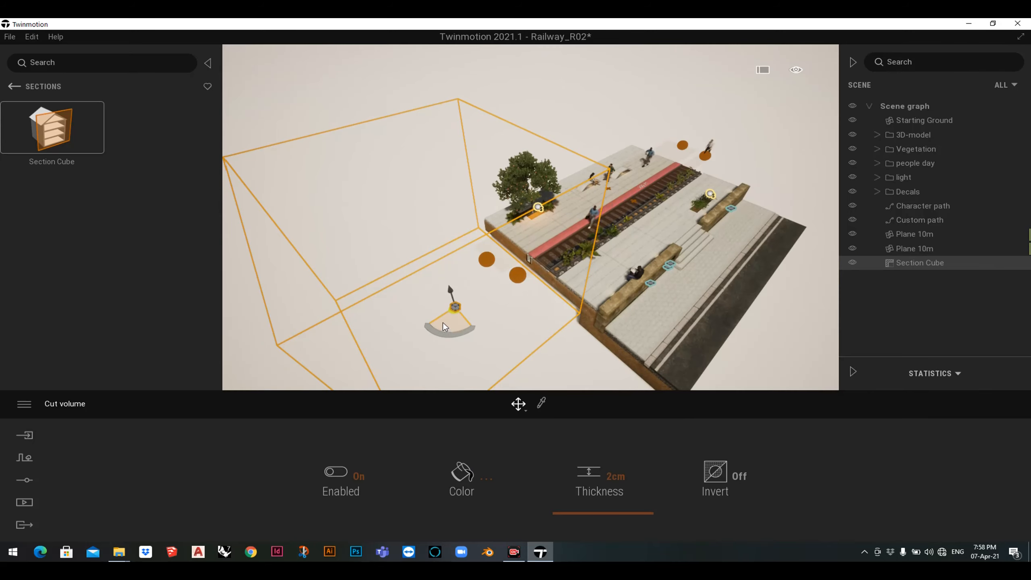
{"action": "left_click_drag", "start_coordinate": [452, 324], "coordinate": [455, 326]}
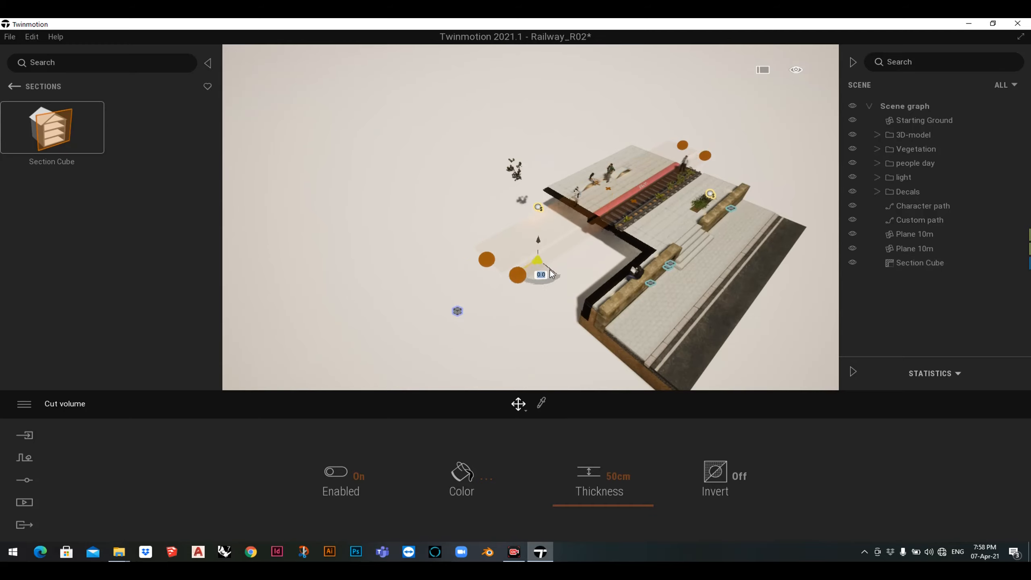
- Place a second Section Cube around the far path ends and move it against the model's far edge
{"action": "left_click_drag", "start_coordinate": [551, 273], "coordinate": [743, 158]}
{"action": "left_click", "coordinate": [481, 348]}
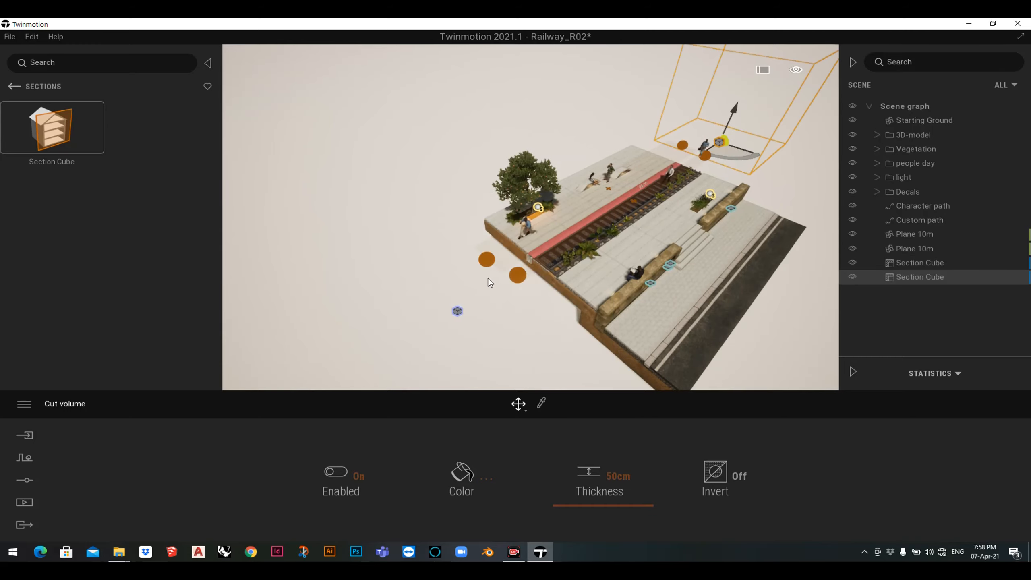
{"action": "right_click_drag", "start_coordinate": [481, 349], "coordinate": [478, 272]}
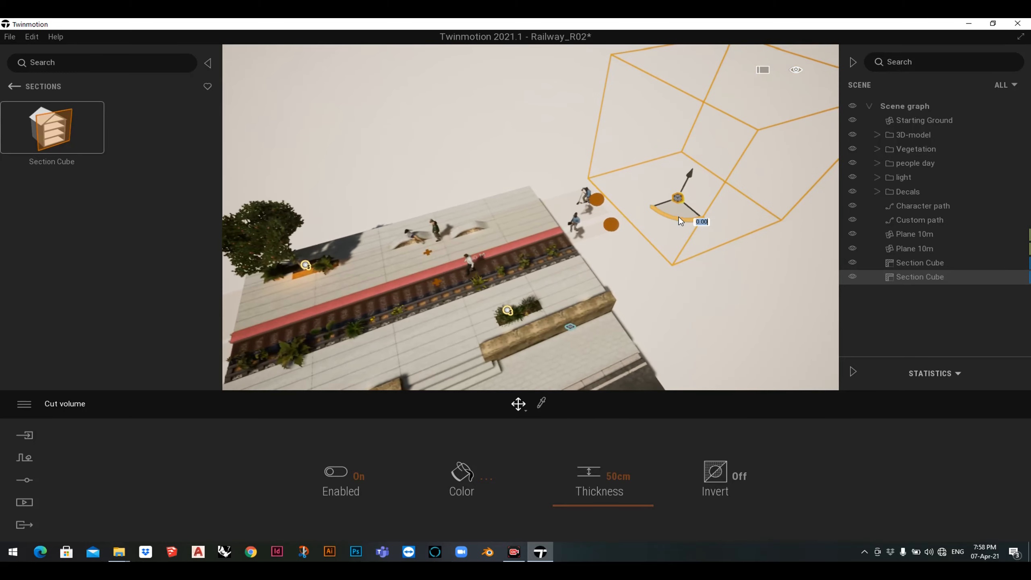
{"action": "left_click_drag", "start_coordinate": [663, 201], "coordinate": [623, 206]}
- Set the far section cube's thickness to 2 cm
{"action": "left_click", "coordinate": [617, 476]}
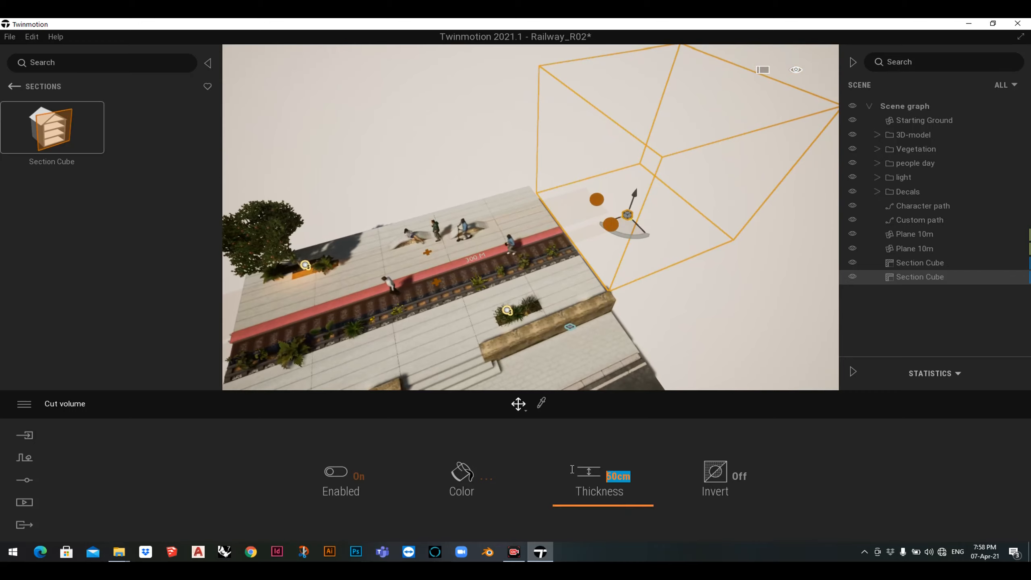
{"action": "type", "text": "2"}
{"action": "key", "text": "Return"}
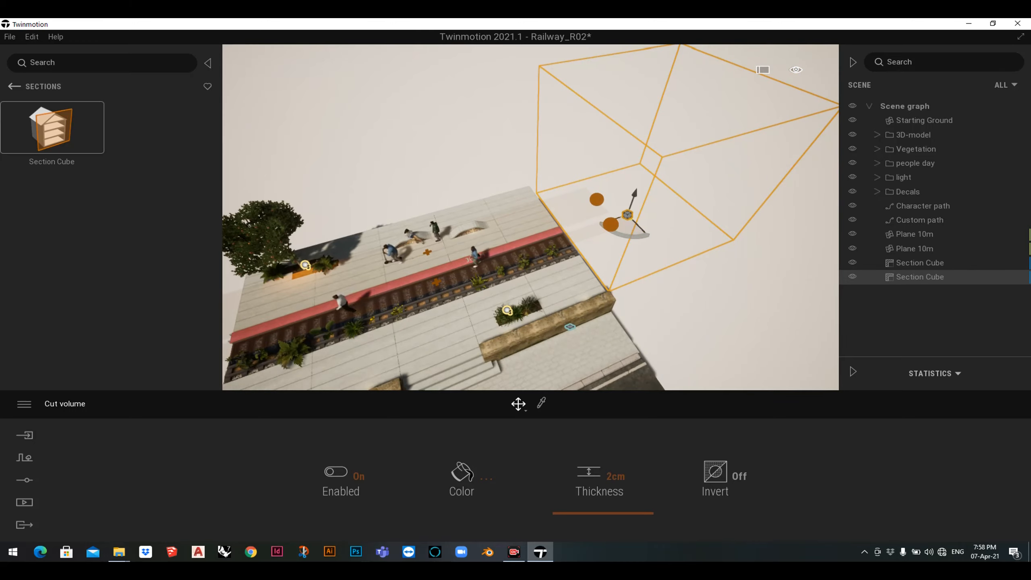
{"action": "middle_click_drag", "start_coordinate": [615, 212], "coordinate": [569, 195], "text": "shift"}
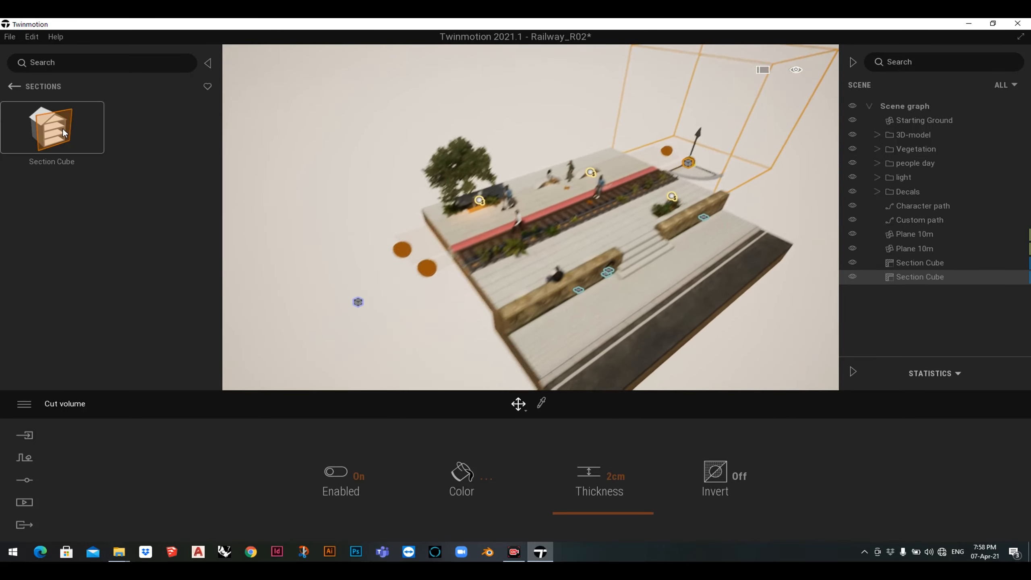
- Enable the Clay render visual effect in the camera settings
{"action": "left_click", "coordinate": [14, 86]}
{"action": "left_click", "coordinate": [14, 86]}
{"action": "left_click", "coordinate": [25, 482]}
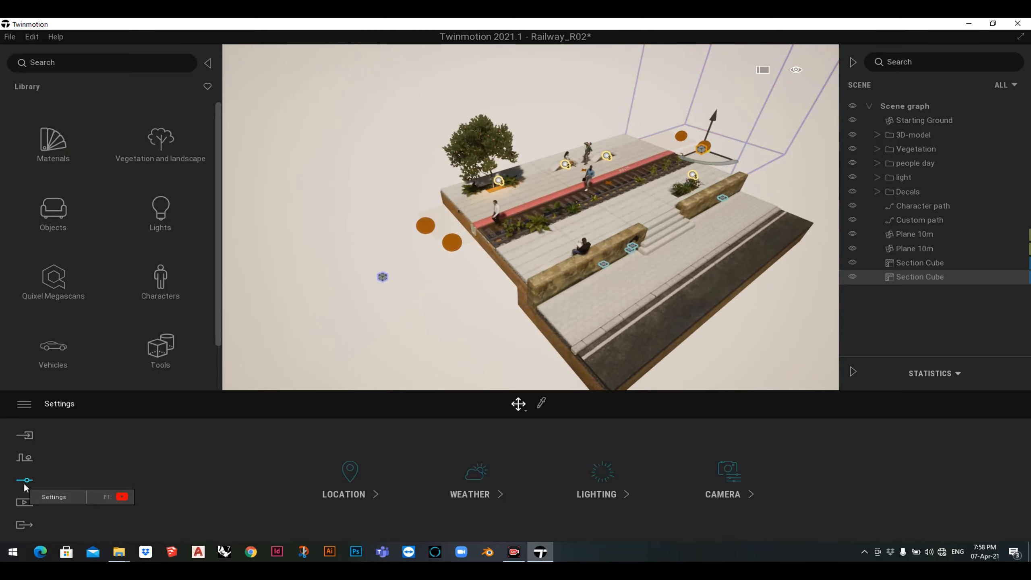
{"action": "left_click", "coordinate": [721, 493]}
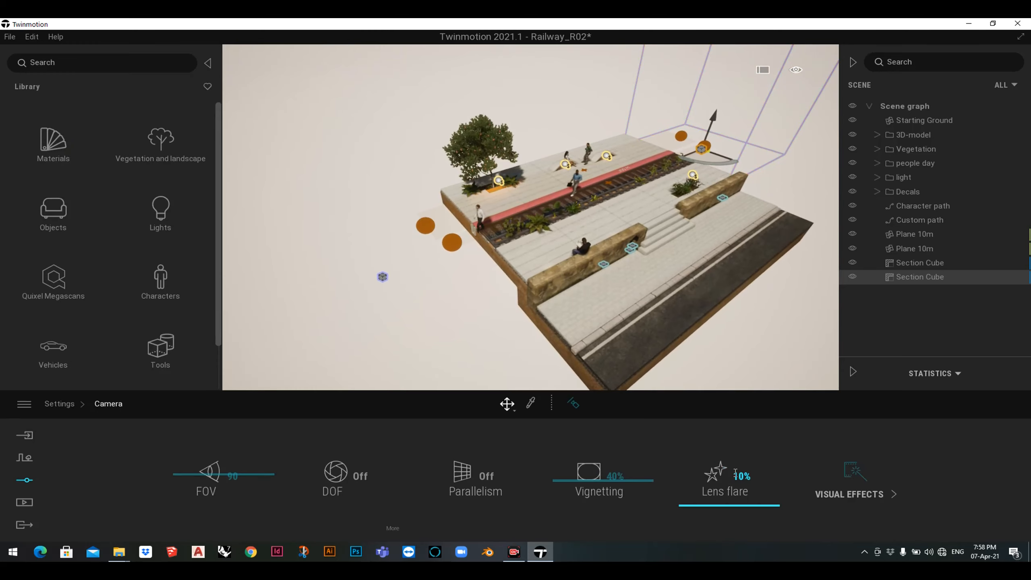
{"action": "left_click", "coordinate": [850, 477]}
{"action": "left_click", "coordinate": [603, 473]}
{"action": "left_click", "coordinate": [221, 472]}
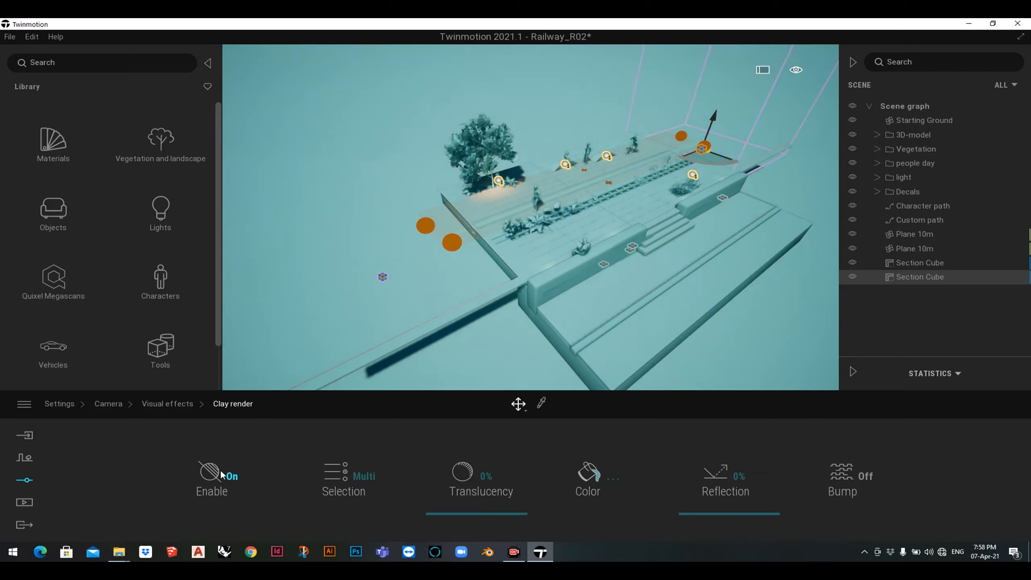
- Limit the clay render selection to Characters by excluding glass, landscape, vegetation, water, vehicles, items and others
{"action": "left_click", "coordinate": [356, 477]}
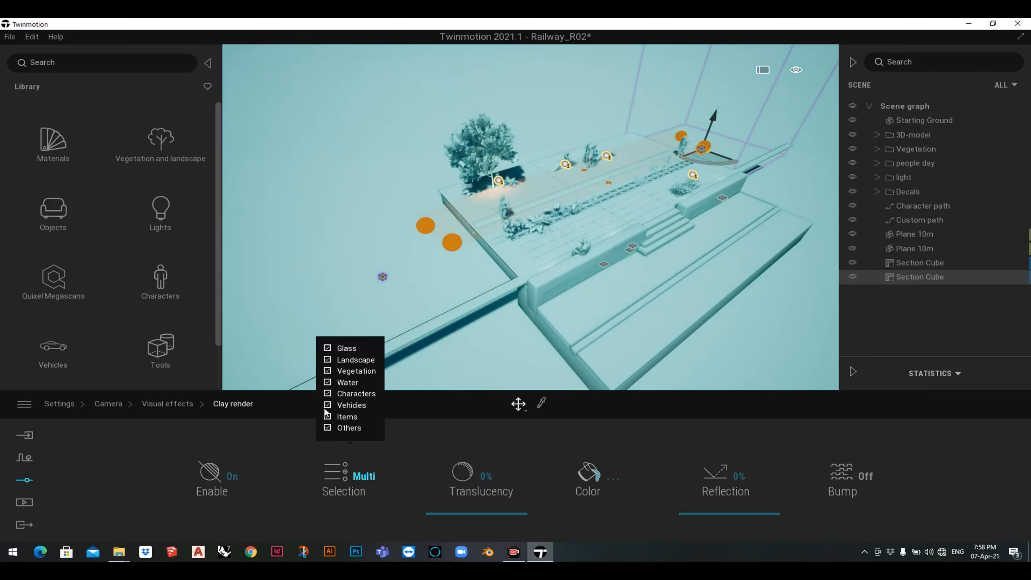
{"action": "left_click", "coordinate": [327, 417]}
{"action": "left_click", "coordinate": [327, 428]}
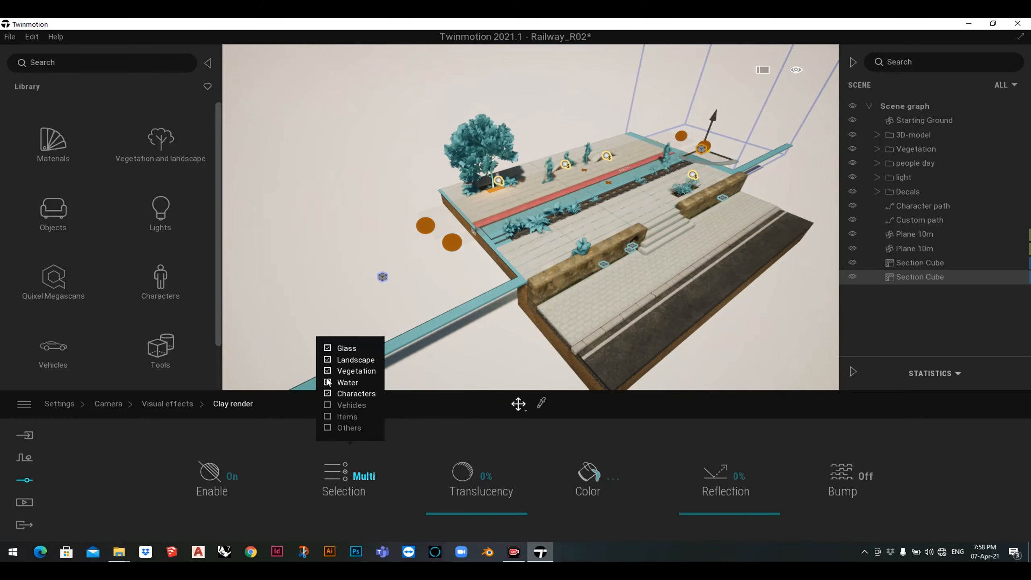
{"action": "left_click", "coordinate": [327, 382]}
{"action": "left_click", "coordinate": [327, 371]}
{"action": "left_click", "coordinate": [327, 348]}
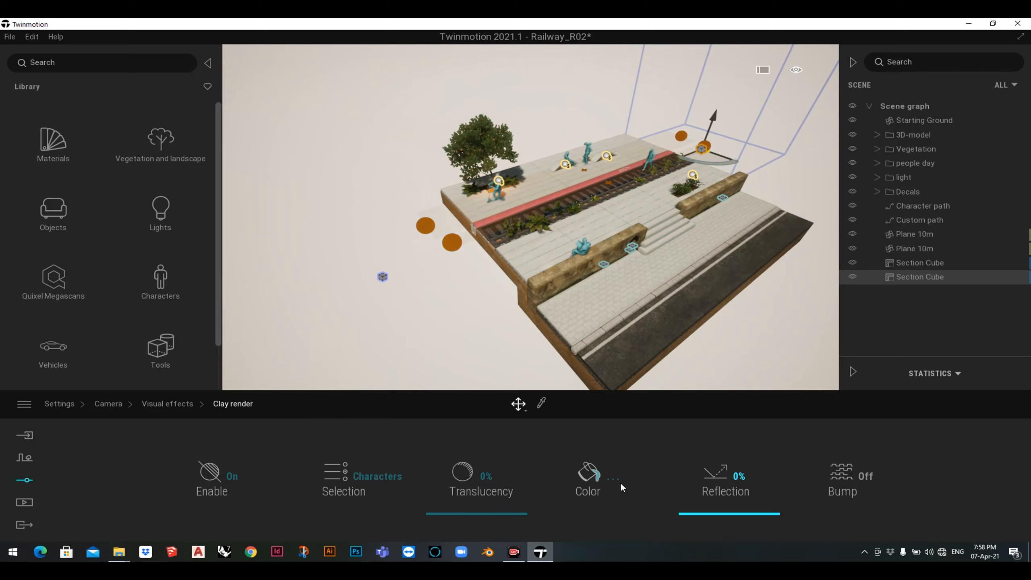
- Set the clay render's colour to black (000000) and its reflection to 2%
{"action": "left_click", "coordinate": [601, 477]}
{"action": "left_click_drag", "start_coordinate": [502, 266], "coordinate": [503, 325]}
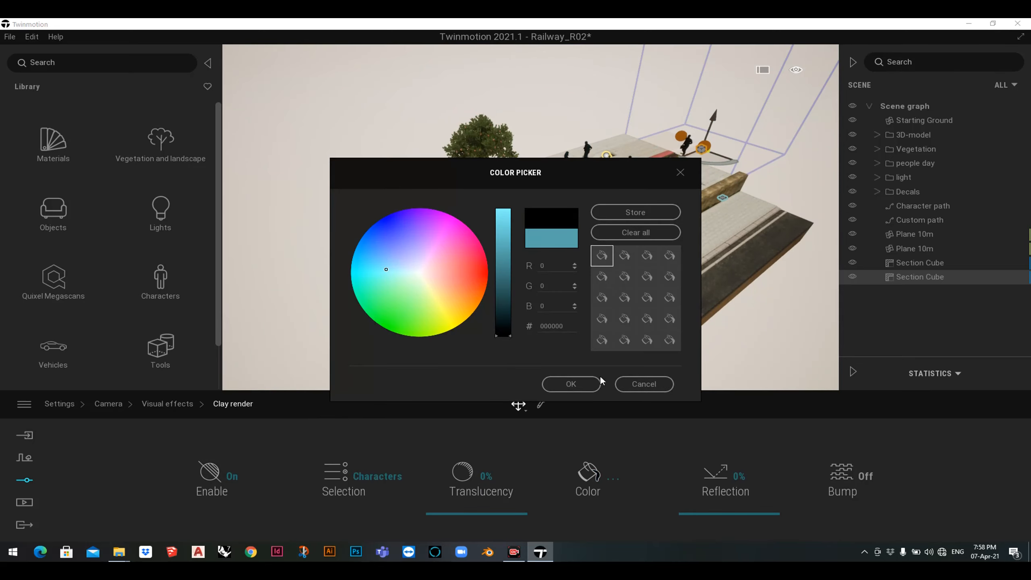
{"action": "left_click", "coordinate": [571, 384]}
{"action": "scroll", "coordinate": [546, 260], "scroll_direction": "up", "scroll_amount": 5}
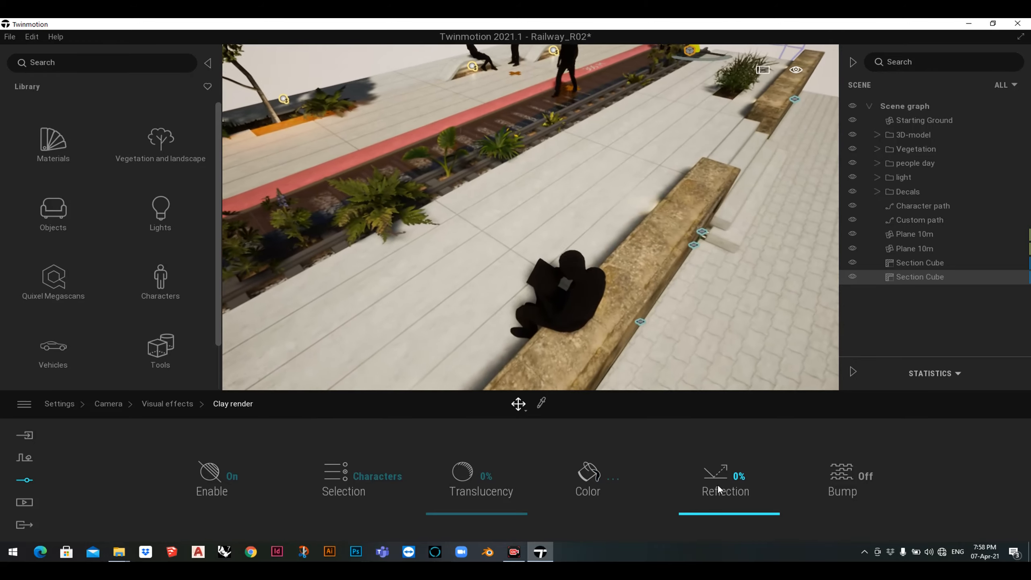
{"action": "mouse_move", "coordinate": [720, 504]}
{"action": "left_mouse_down"}
{"action": "mouse_move", "coordinate": [720, 495]}
{"action": "mouse_move", "coordinate": [720, 513]}
{"action": "left_mouse_up"}
{"action": "scroll", "coordinate": [708, 169], "scroll_direction": "down", "scroll_amount": 10}
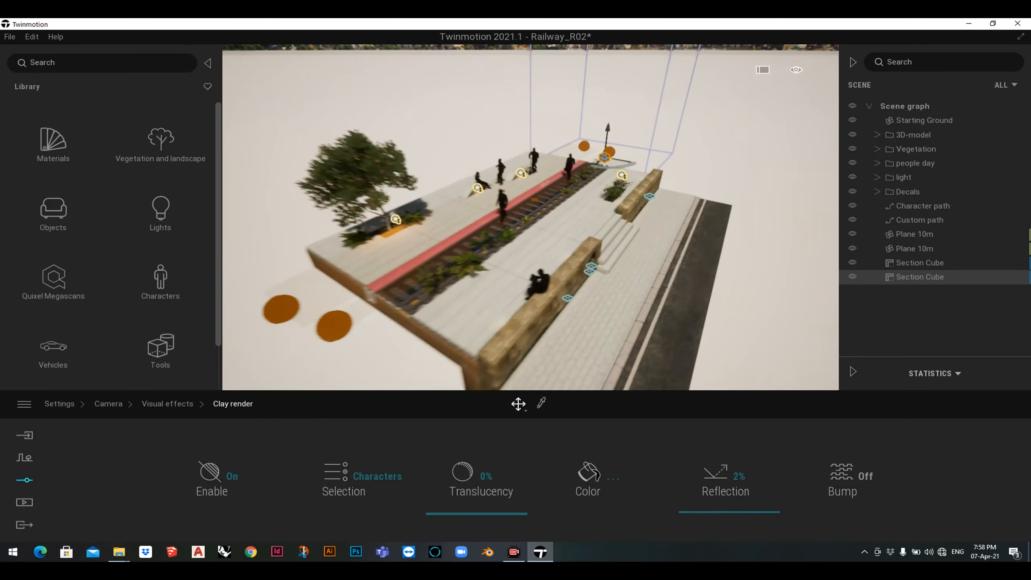
- Preview the railway scene in full screen to check the walking silhouettes, and return to the editing view
{"action": "left_click", "coordinate": [707, 168]}
{"action": "left_click", "coordinate": [763, 69]}
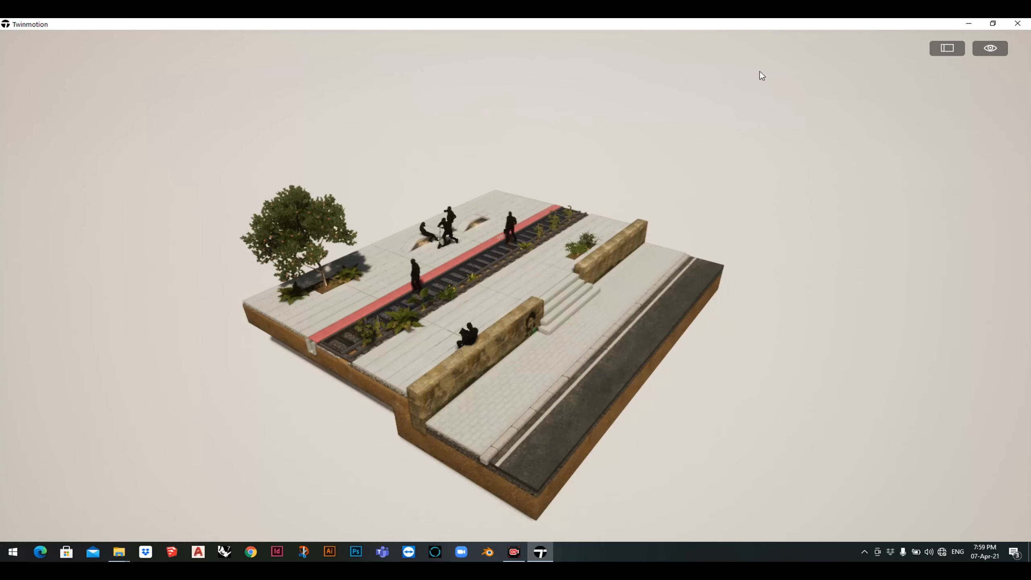
{"action": "scroll", "coordinate": [760, 71], "scroll_direction": "up", "scroll_amount": 5}
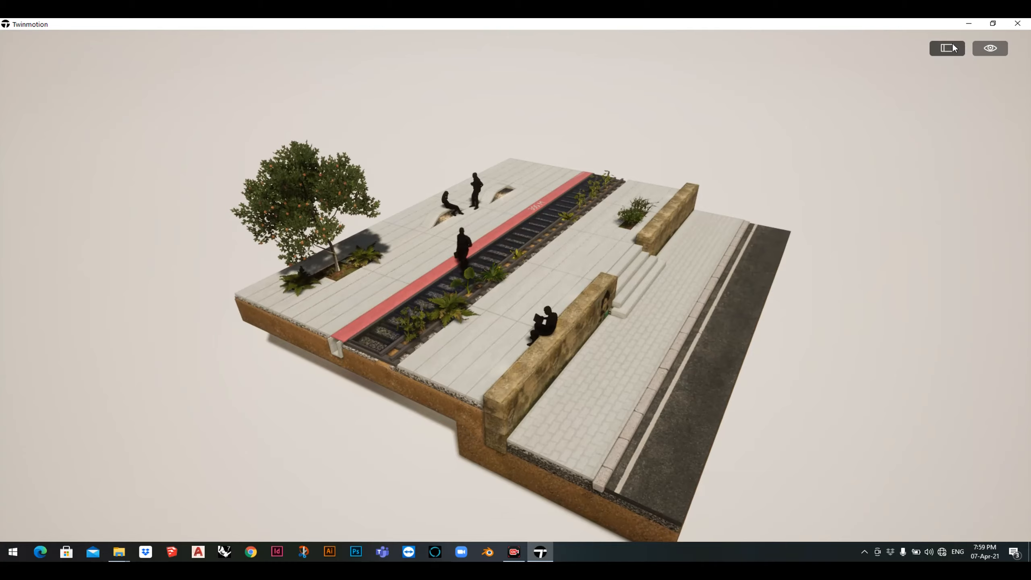
{"action": "left_click", "coordinate": [952, 48]}
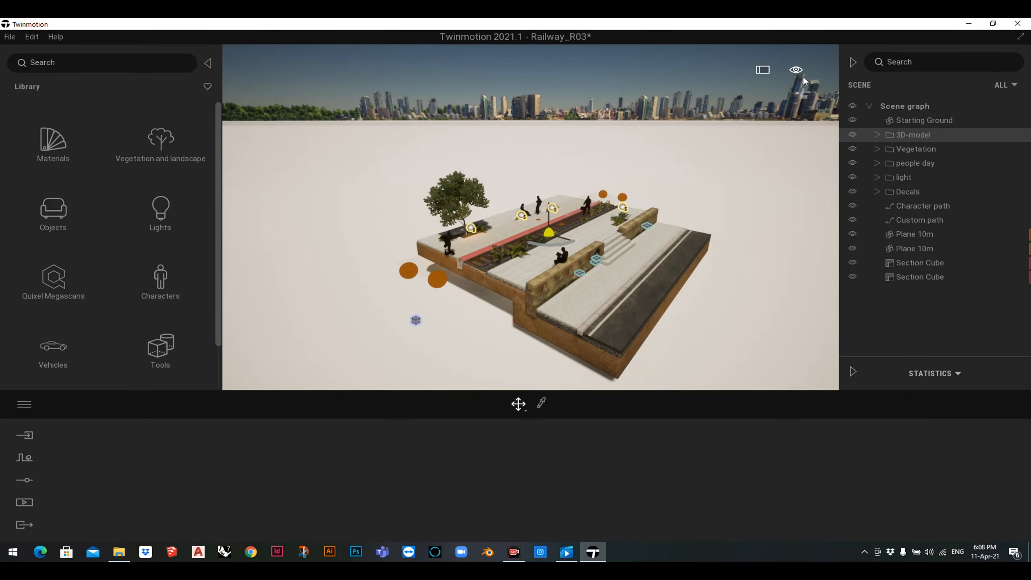
- Change the time of day to night and hide the character path and the custom path
{"action": "left_click", "coordinate": [798, 70]}
{"action": "left_click", "coordinate": [797, 100]}
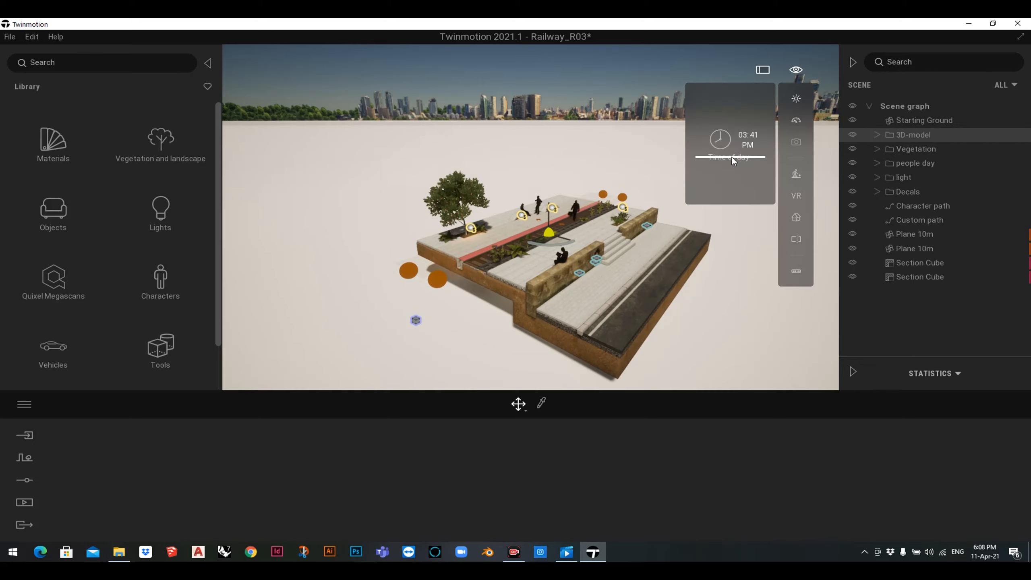
{"action": "left_click_drag", "start_coordinate": [731, 157], "coordinate": [755, 159]}
{"action": "left_click", "coordinate": [853, 206]}
{"action": "left_click", "coordinate": [853, 221]}
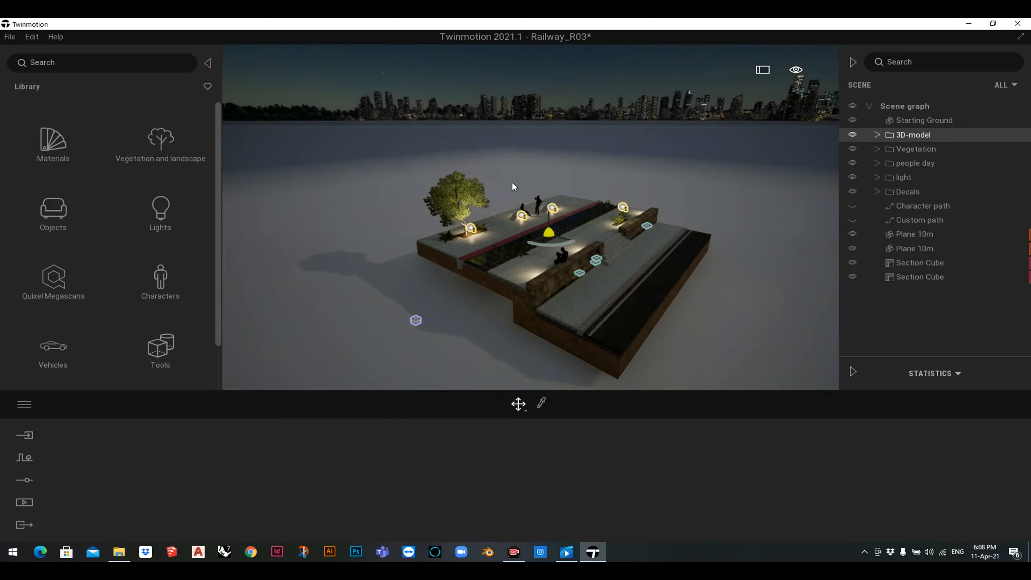
- Place an omnidirectional light over the rails at the far end of the model and position it within the track bed
{"action": "left_click", "coordinate": [160, 211]}
{"action": "left_click", "coordinate": [57, 133]}
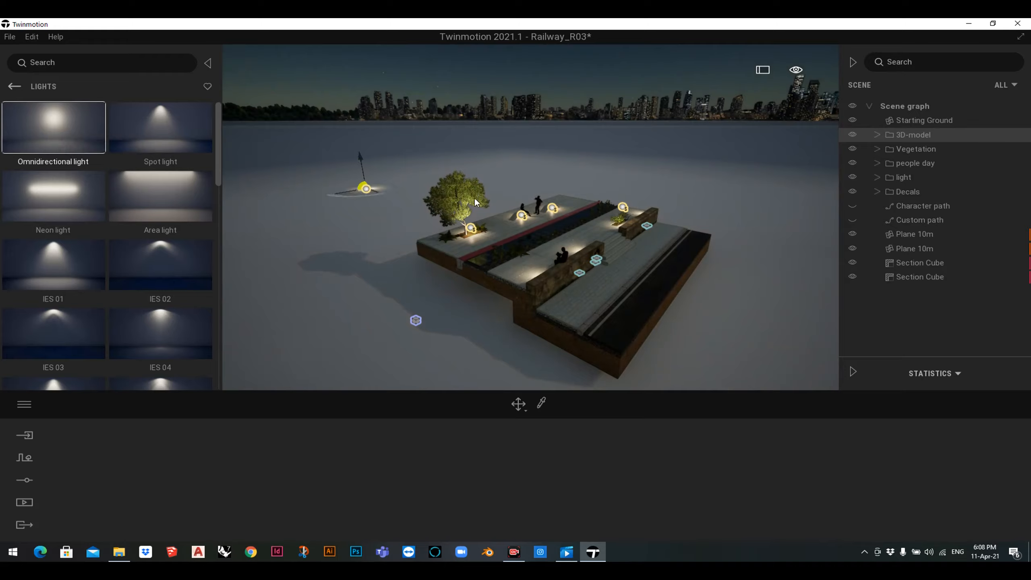
{"action": "middle_click_drag", "start_coordinate": [474, 197], "coordinate": [431, 279], "text": "shift"}
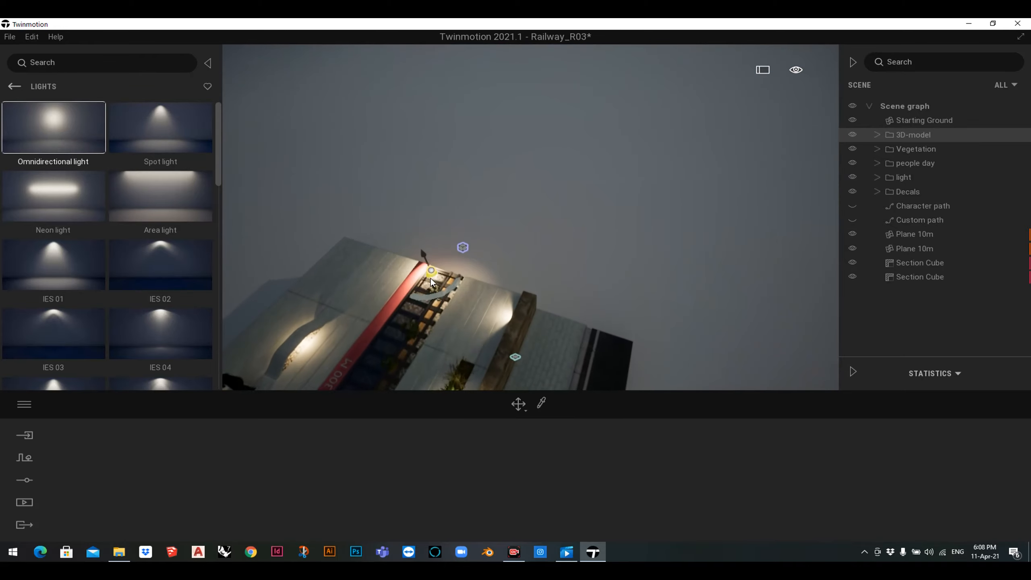
{"action": "left_click", "coordinate": [434, 277]}
{"action": "middle_click_drag", "start_coordinate": [545, 256], "coordinate": [365, 228], "text": "shift"}
{"action": "middle_click_drag", "start_coordinate": [488, 254], "coordinate": [574, 199], "text": "shift"}
{"action": "left_click", "coordinate": [960, 291]}
{"action": "left_click_drag", "start_coordinate": [575, 197], "coordinate": [612, 208]}
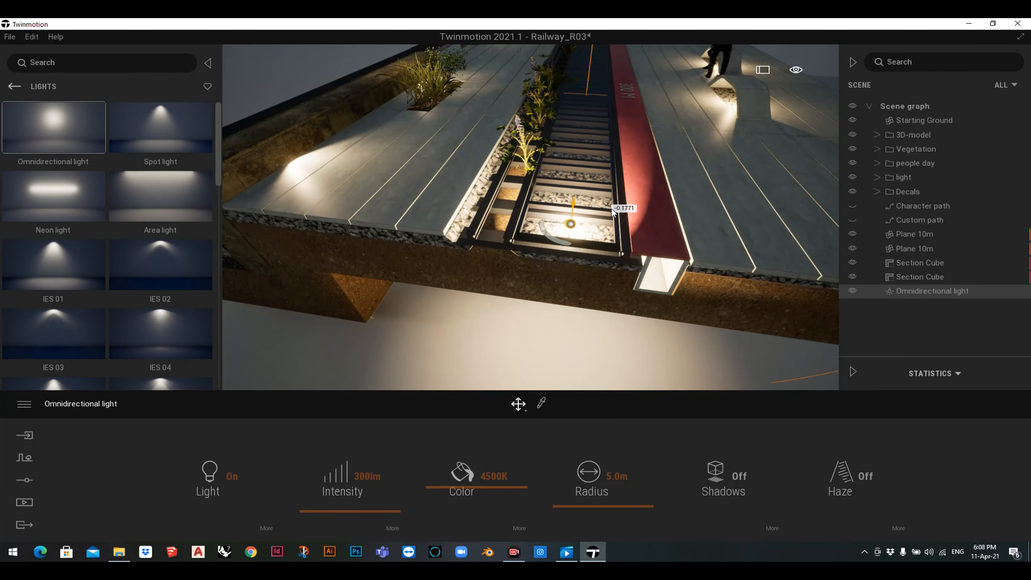
- Turn on shadows for the omnidirectional light, set its radius to 3.5 m and intensity to 150 lm, and lower it slightly
{"action": "left_click", "coordinate": [725, 462]}
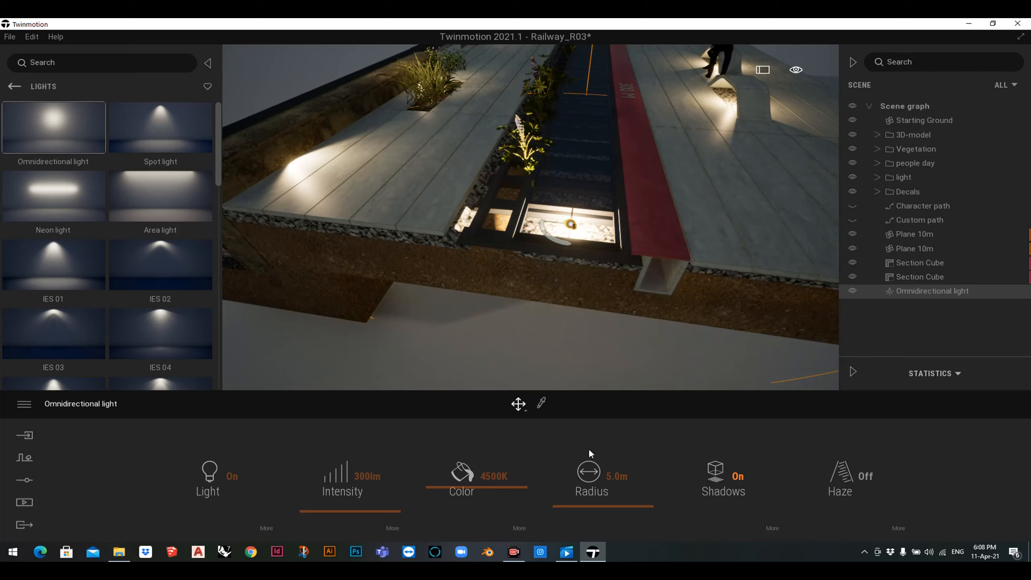
{"action": "left_click", "coordinate": [629, 475]}
{"action": "type", "text": "3.5"}
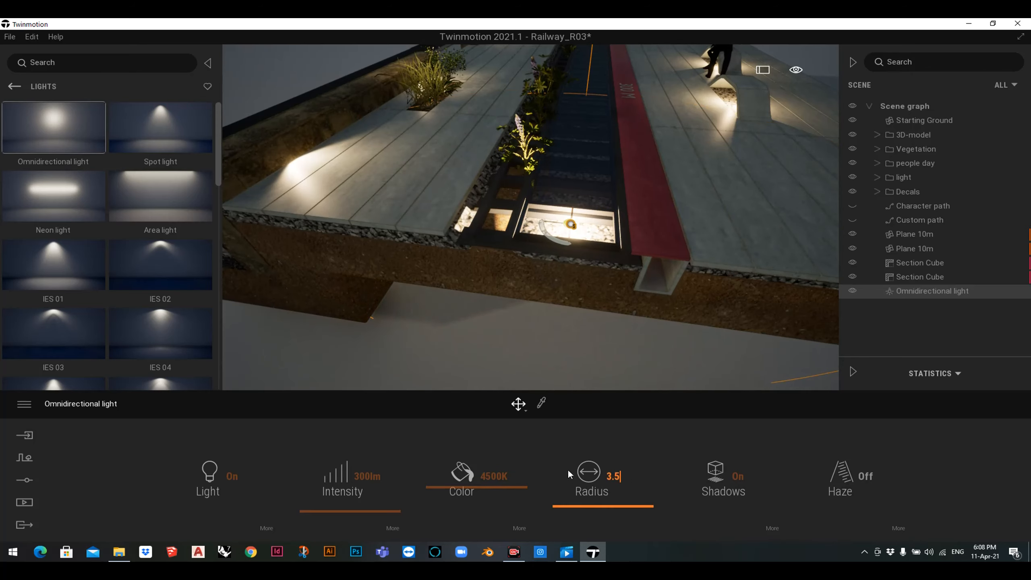
{"action": "key", "text": "Return"}
{"action": "left_click", "coordinate": [367, 475]}
{"action": "type", "text": "15"}
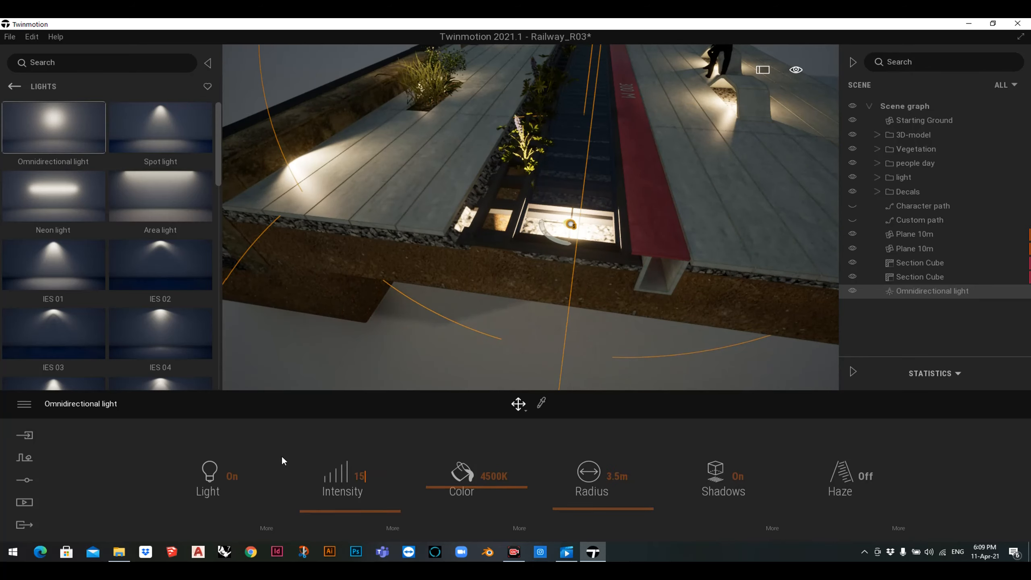
{"action": "type", "text": "0"}
{"action": "key", "text": "Return"}
{"action": "key", "text": "f"}
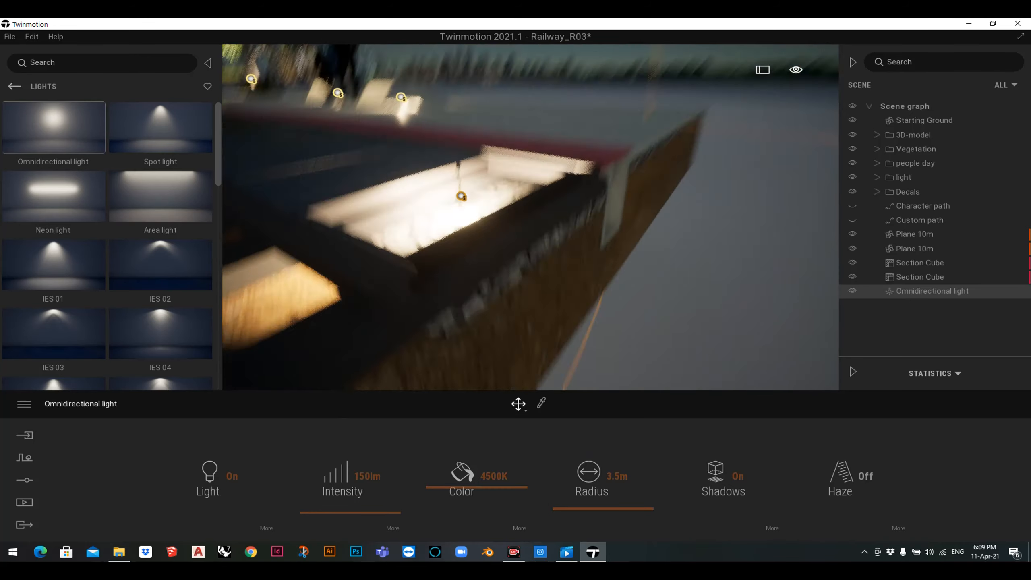
{"action": "left_click_drag", "start_coordinate": [491, 189], "coordinate": [487, 204]}
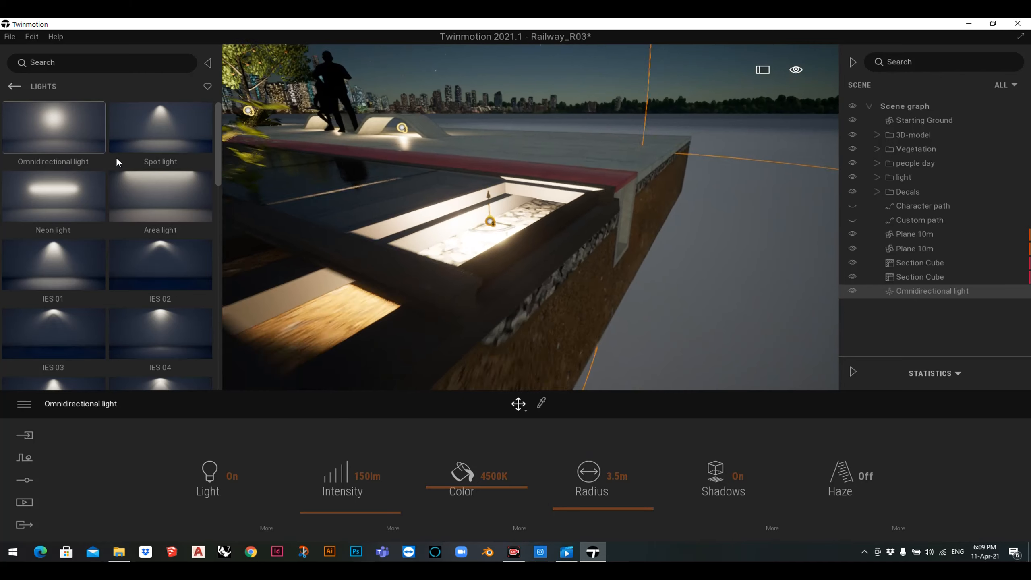
- Place a Translator animator at the omnidirectional light in the track bed
{"action": "left_click", "coordinate": [16, 86]}
{"action": "left_click", "coordinate": [160, 353]}
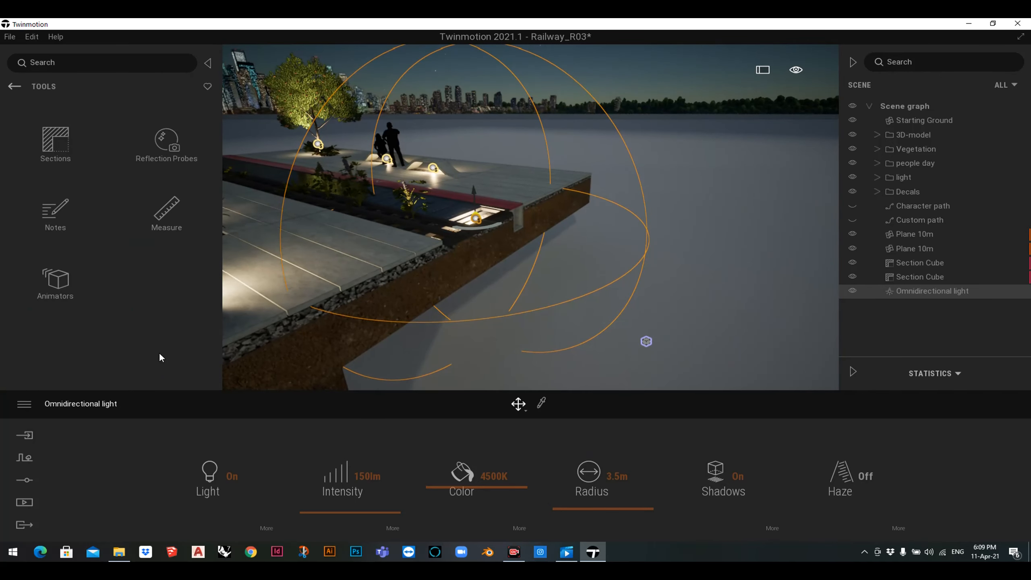
{"action": "left_click", "coordinate": [43, 282]}
{"action": "left_click", "coordinate": [165, 142]}
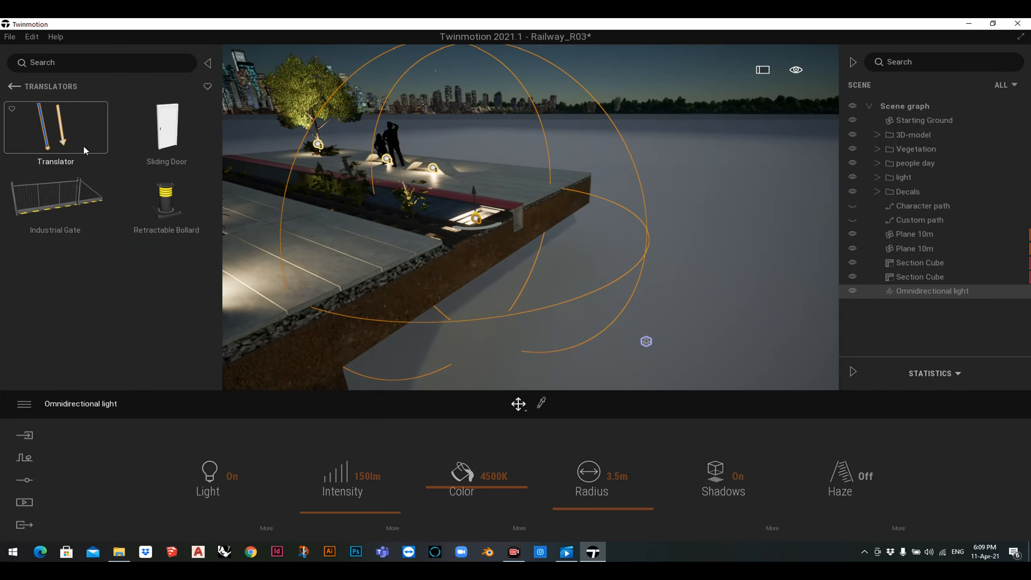
{"action": "middle_click_drag", "start_coordinate": [452, 233], "coordinate": [466, 274], "text": "shift"}
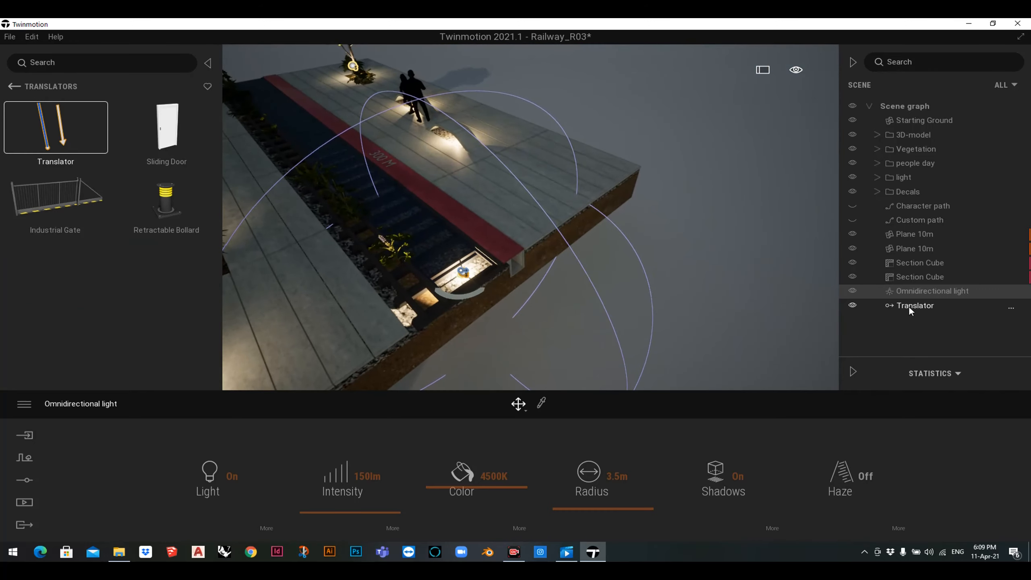
- Turn on the translator's trigger and set its animation to Once
{"action": "left_click", "coordinate": [908, 306]}
{"action": "middle_click_drag", "start_coordinate": [657, 293], "coordinate": [814, 435], "text": "shift"}
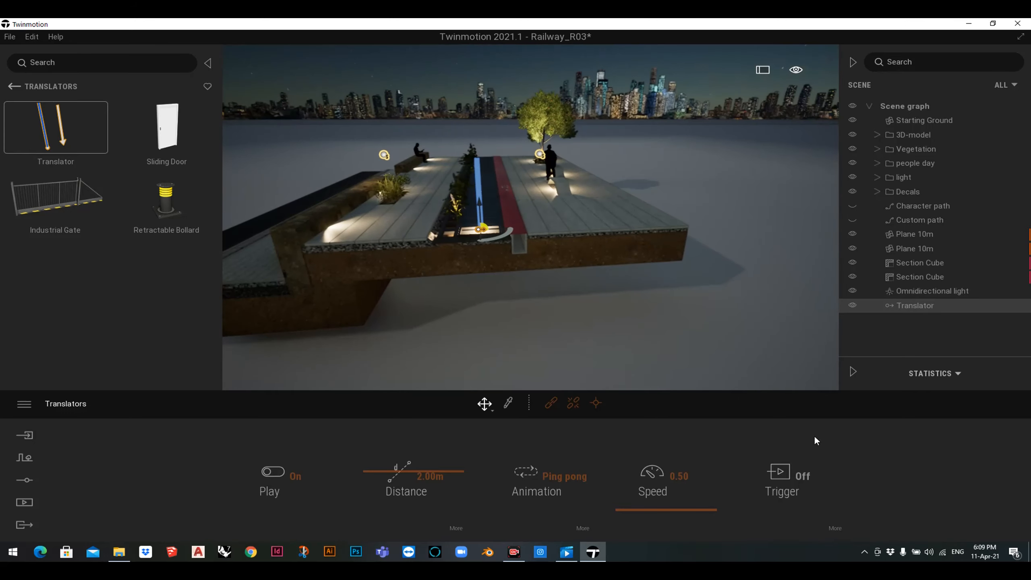
{"action": "left_click", "coordinate": [793, 475]}
{"action": "left_click", "coordinate": [551, 478]}
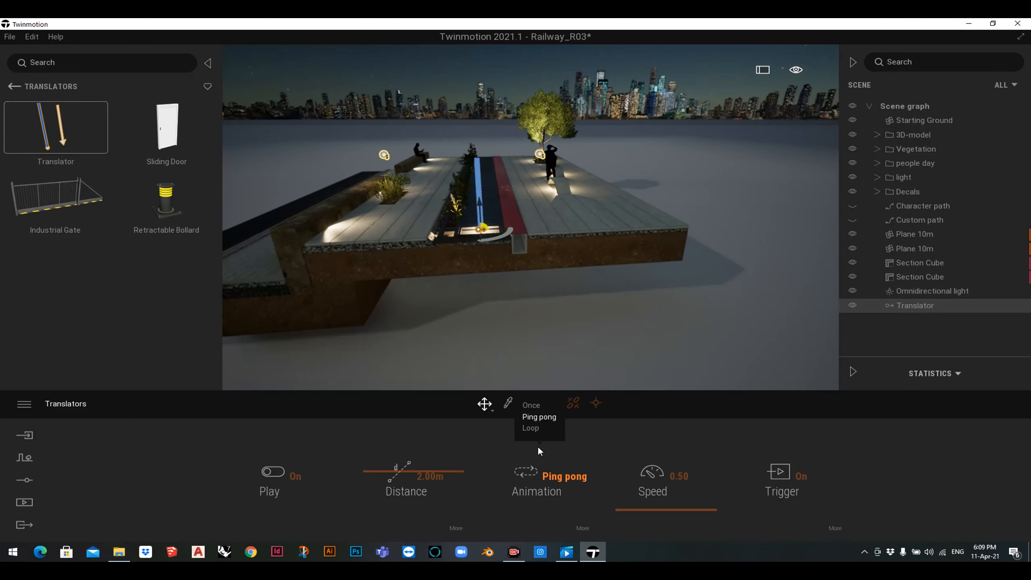
{"action": "left_click", "coordinate": [530, 405]}
- Nest the omnidirectional light under the translator in the scene graph
{"action": "left_click", "coordinate": [919, 291]}
{"action": "left_click_drag", "start_coordinate": [912, 289], "coordinate": [910, 305]}
{"action": "right_click_drag", "start_coordinate": [820, 294], "coordinate": [772, 256]}
{"action": "key", "text": "w"}
{"action": "key", "text": "s"}
{"action": "key", "text": "e"}
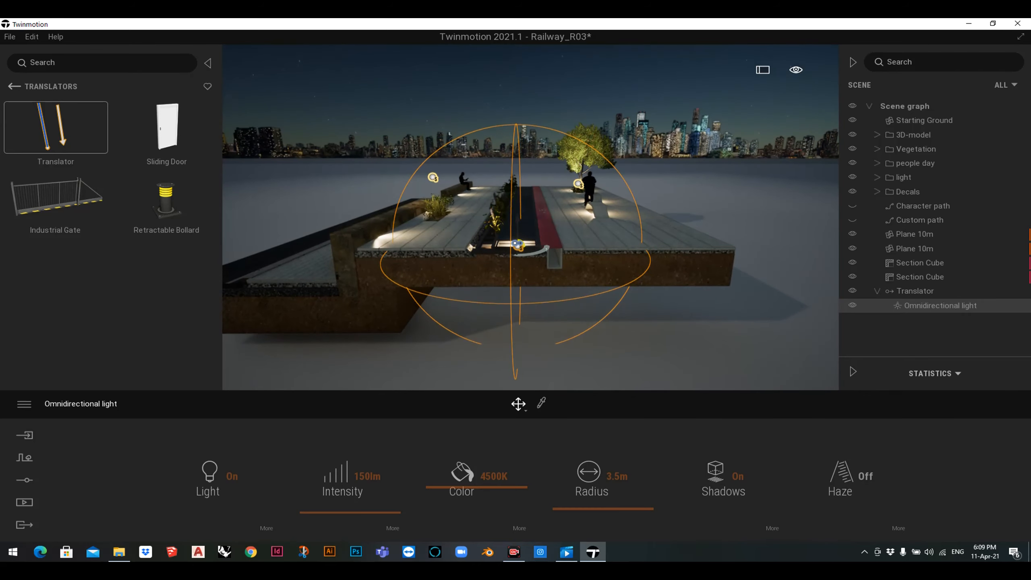
- Set the translator's trigger zone to 4.6 m and restrict its trigger type to pedestrians
{"action": "left_click", "coordinate": [946, 292]}
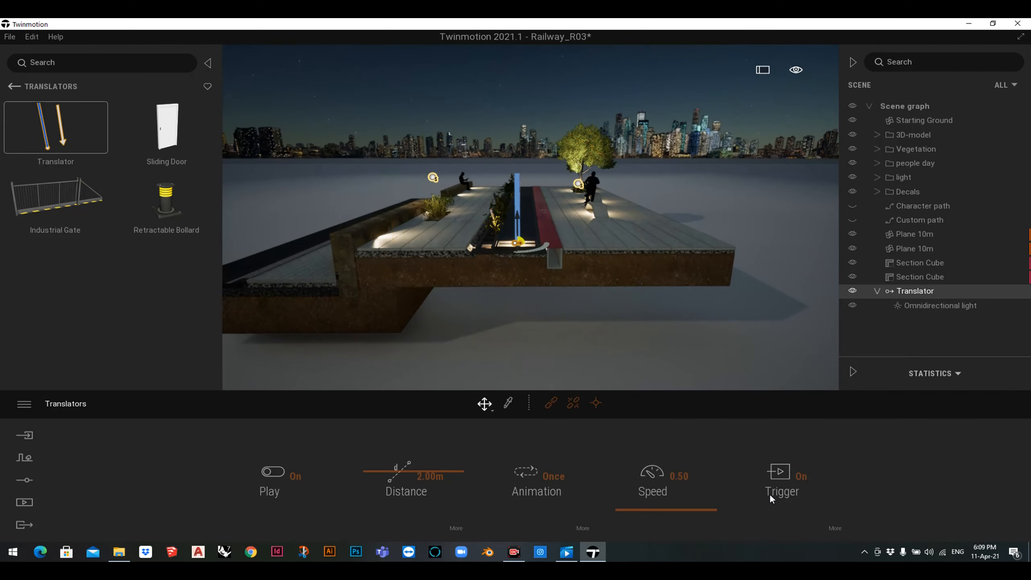
{"action": "left_click", "coordinate": [836, 528]}
{"action": "left_click_drag", "start_coordinate": [607, 491], "coordinate": [603, 480]}
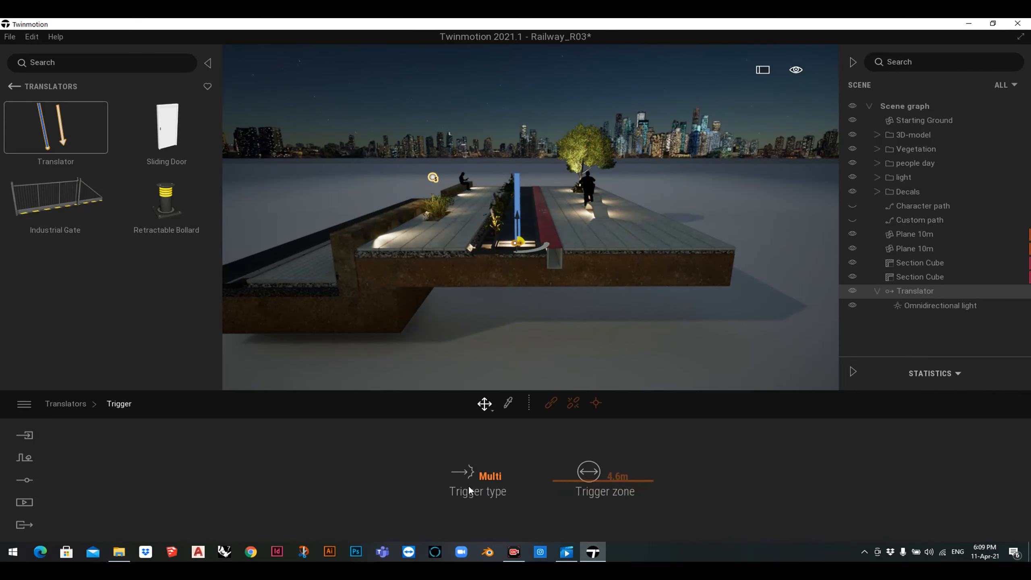
{"action": "left_click", "coordinate": [479, 480]}
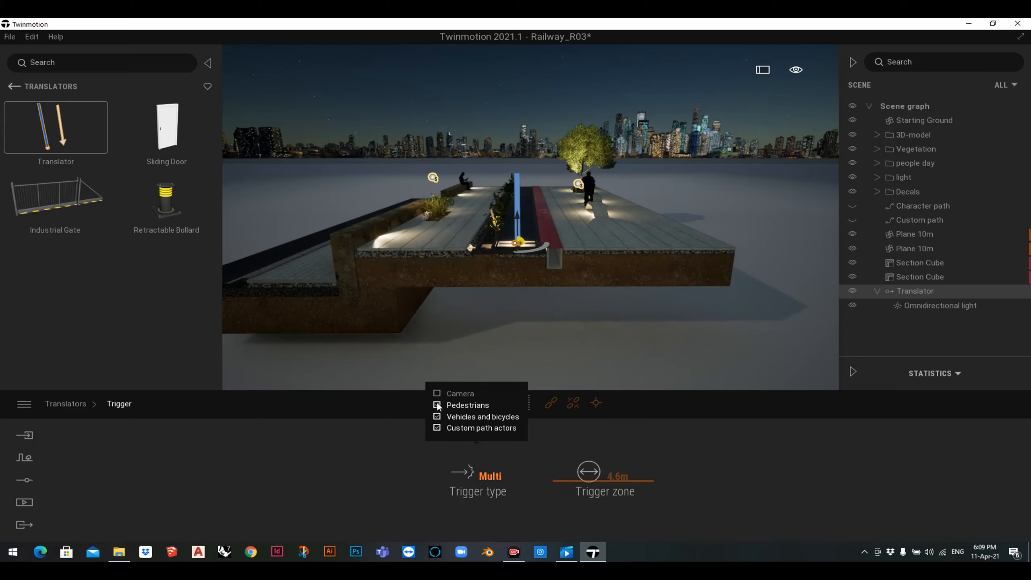
{"action": "left_click", "coordinate": [437, 416]}
{"action": "left_click", "coordinate": [437, 428]}
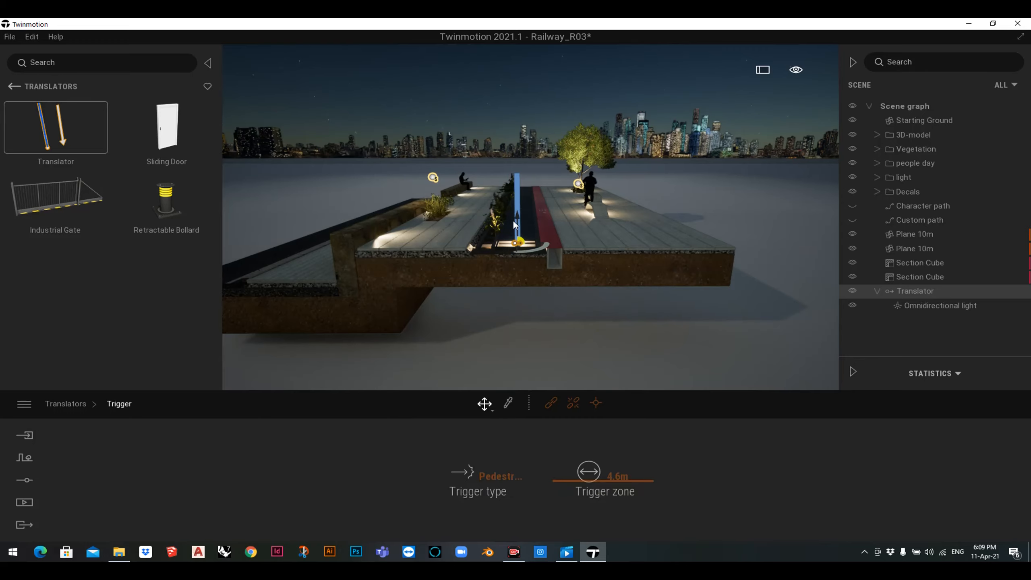
- From the top view, copy the translator with its light along the track as 25 instances spaced 0.64 m apart
{"action": "left_click_drag", "start_coordinate": [513, 220], "coordinate": [398, 226]}
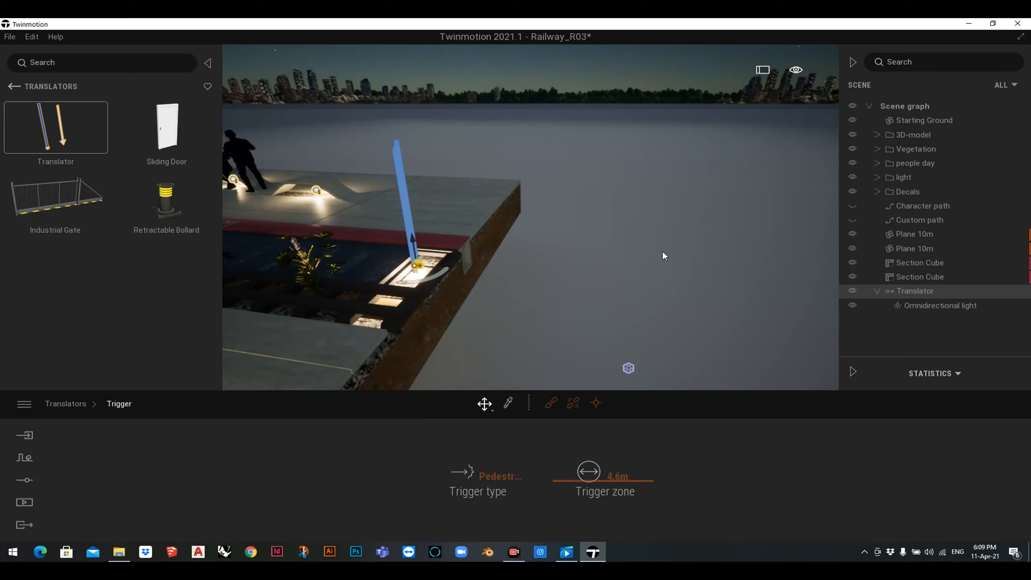
{"action": "left_click", "coordinate": [795, 70]}
{"action": "left_click", "coordinate": [796, 222]}
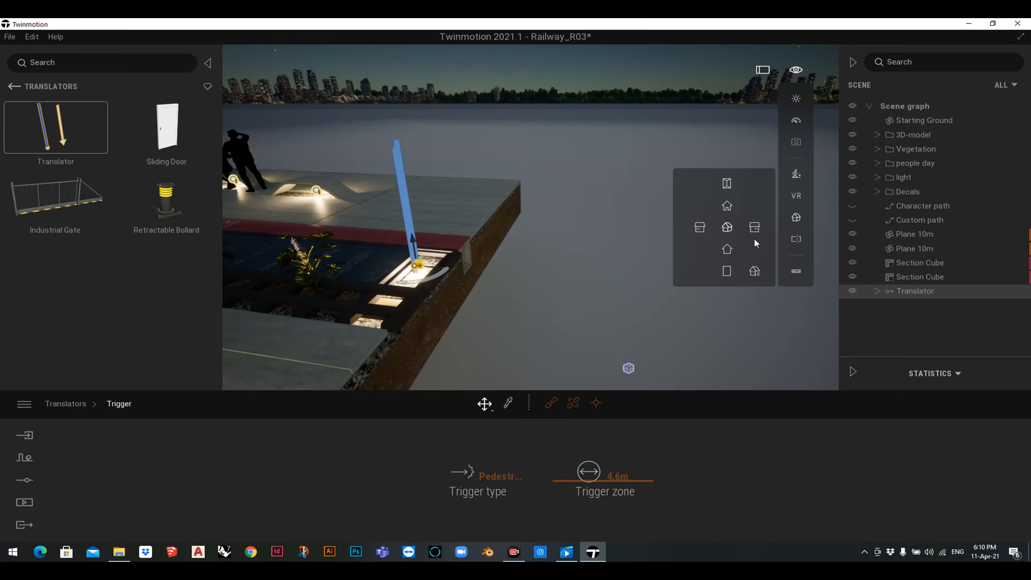
{"action": "left_click", "coordinate": [727, 183]}
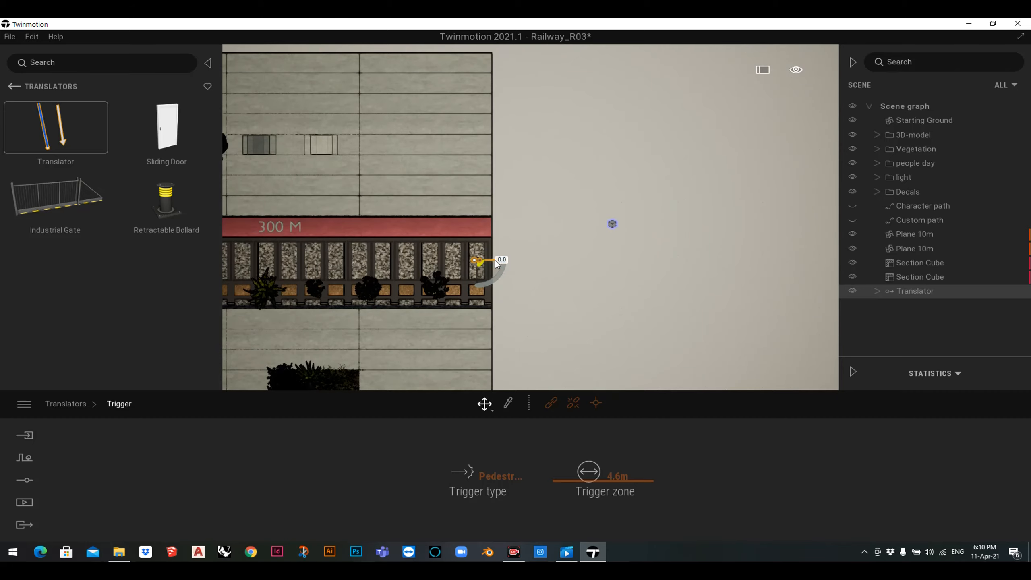
{"action": "left_click_drag", "start_coordinate": [496, 261], "coordinate": [472, 265]}
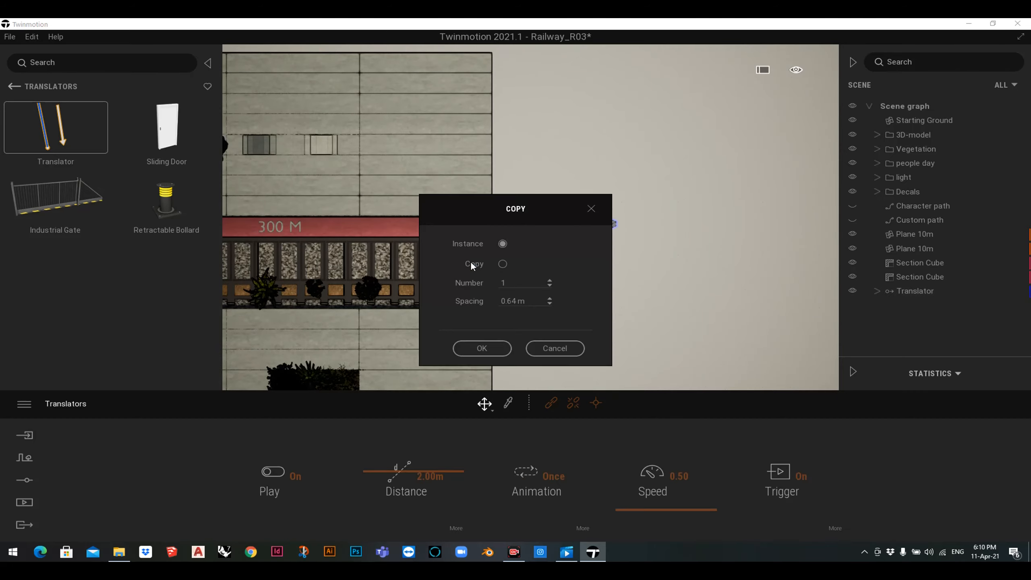
{"action": "type", "text": "25"}
{"action": "left_click", "coordinate": [481, 349]}
- Examine the row of copied translators along the full track in plan, and return to the perspective view
{"action": "key", "text": "Left"}
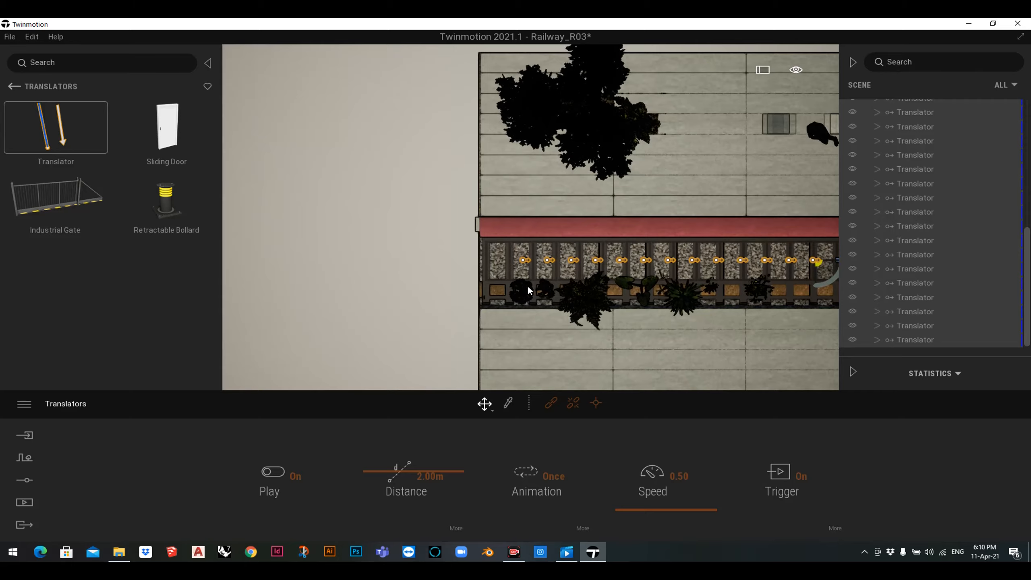
{"action": "scroll", "coordinate": [527, 289], "scroll_direction": "down", "scroll_amount": 3}
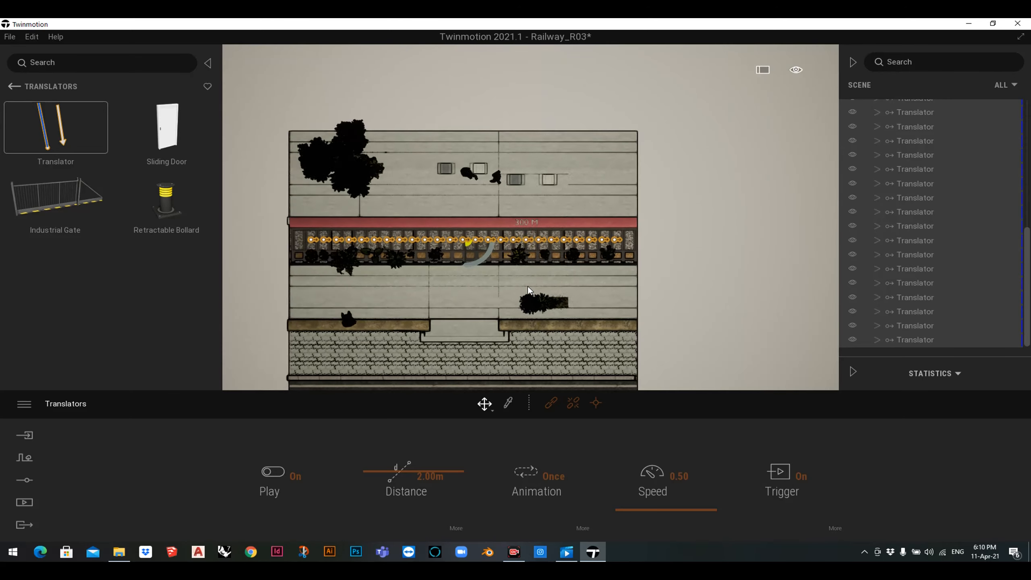
{"action": "key", "text": "Left"}
{"action": "key", "text": "Right"}
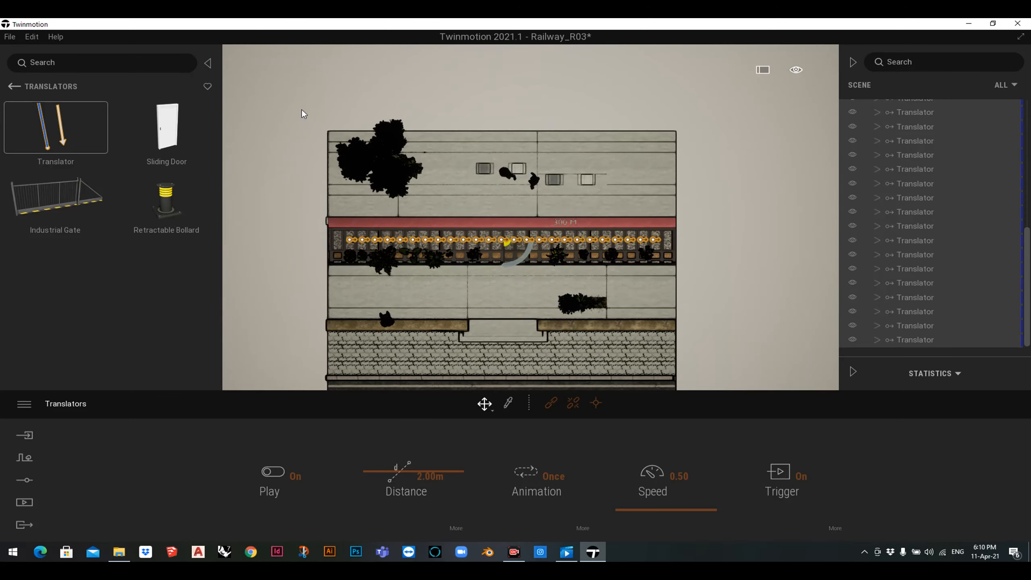
{"action": "mouse_move", "coordinate": [796, 70]}
{"action": "mouse_move", "coordinate": [800, 224]}
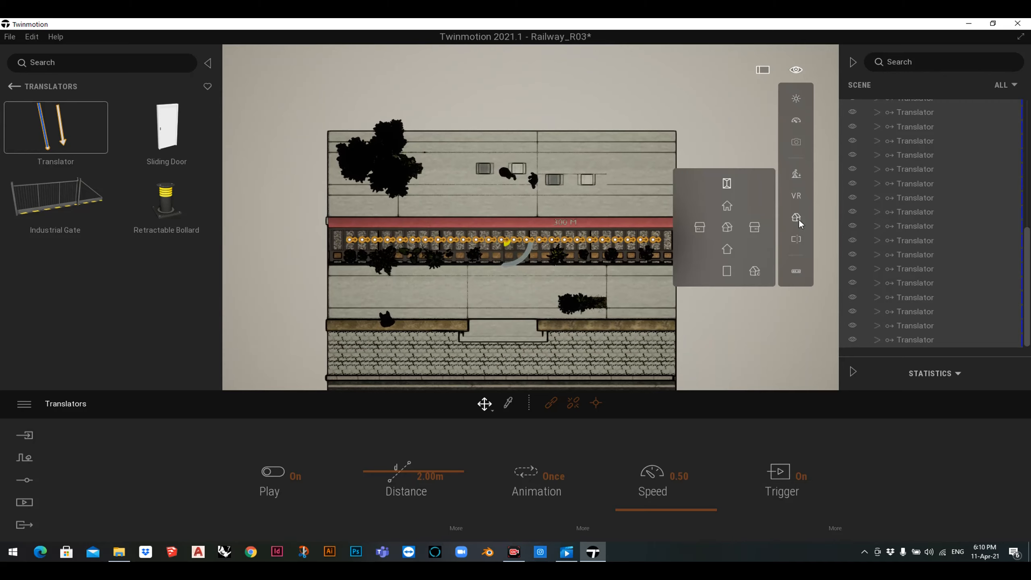
{"action": "left_click", "coordinate": [727, 228]}
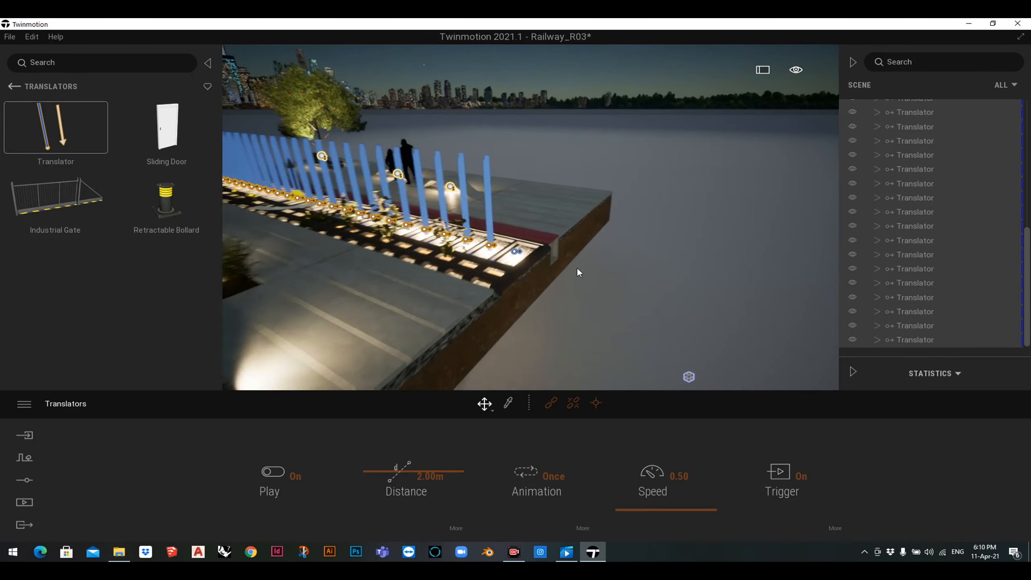
- Create a folder named "light path" in the scene graph and move it out of the section cube to the top level
{"action": "left_click_drag", "start_coordinate": [1027, 231], "coordinate": [1027, 175]}
{"action": "left_click", "coordinate": [917, 182]}
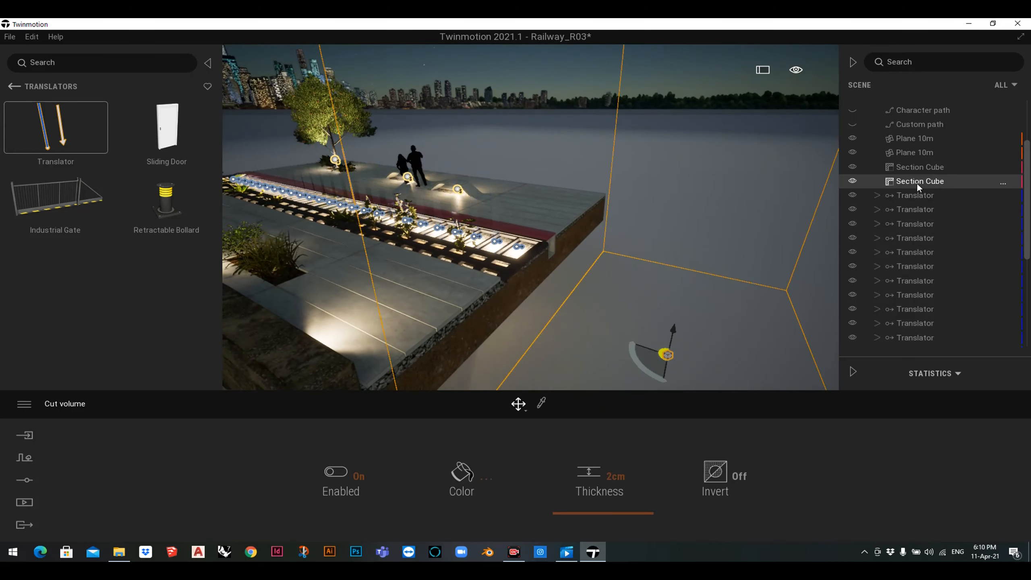
{"action": "right_click", "coordinate": [917, 183]}
{"action": "left_click", "coordinate": [918, 198]}
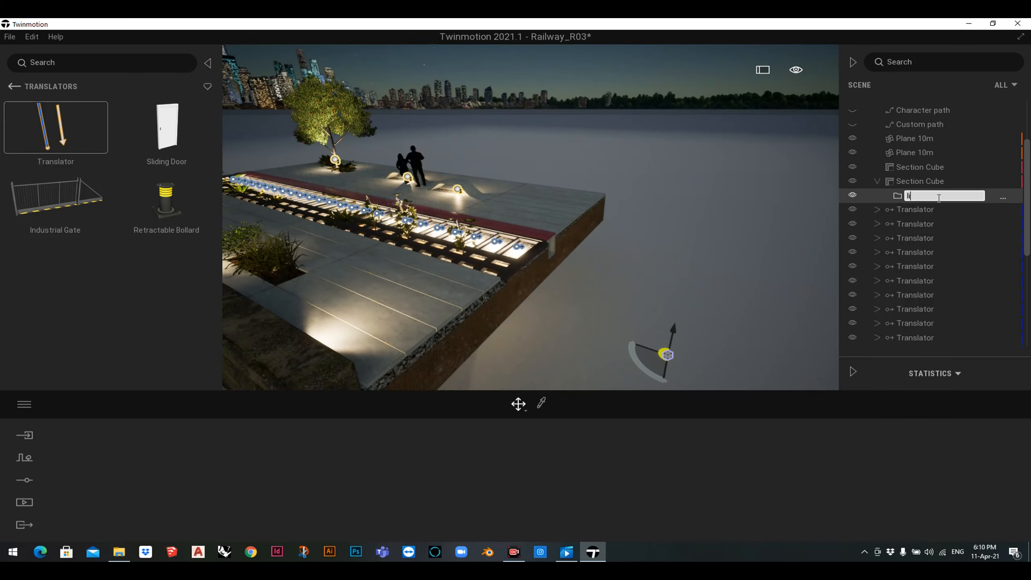
{"action": "type", "text": "light path"}
{"action": "key", "text": "Return"}
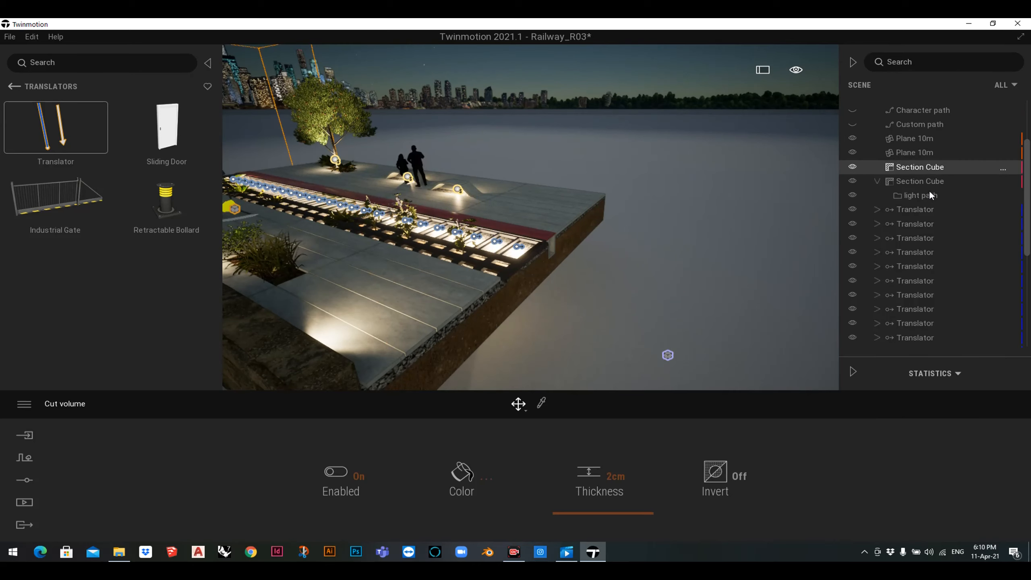
{"action": "left_click", "coordinate": [929, 194]}
{"action": "mouse_move", "coordinate": [912, 198]}
{"action": "left_mouse_down"}
{"action": "mouse_move", "coordinate": [916, 182]}
{"action": "mouse_move", "coordinate": [902, 204]}
{"action": "mouse_move", "coordinate": [920, 209]}
{"action": "left_mouse_up"}
- Select all the translators and move them into the light path folder
{"action": "left_click", "coordinate": [920, 209]}
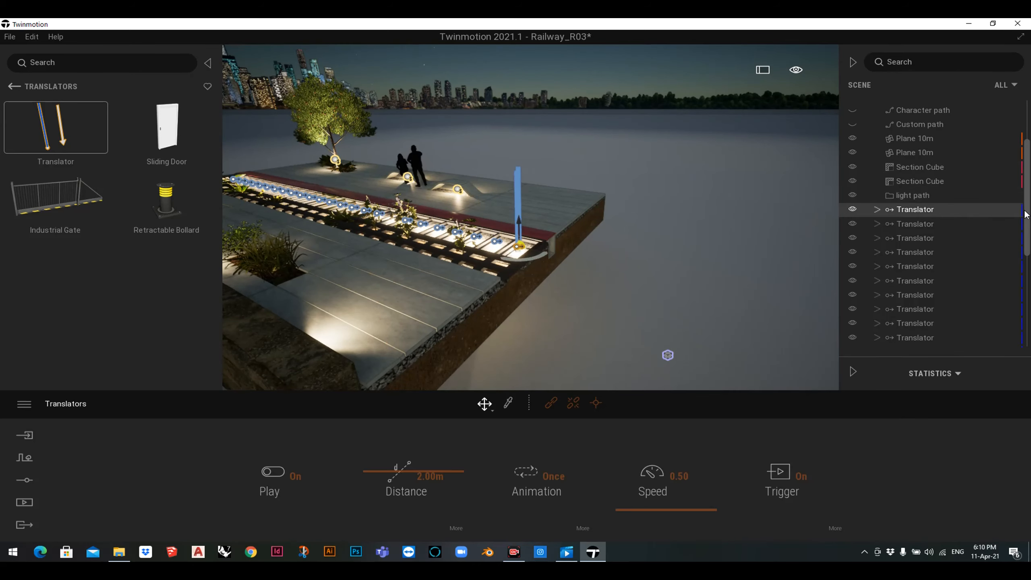
{"action": "scroll", "coordinate": [933, 284], "scroll_direction": "down", "scroll_amount": 3}
{"action": "left_click", "coordinate": [920, 325], "text": "shift"}
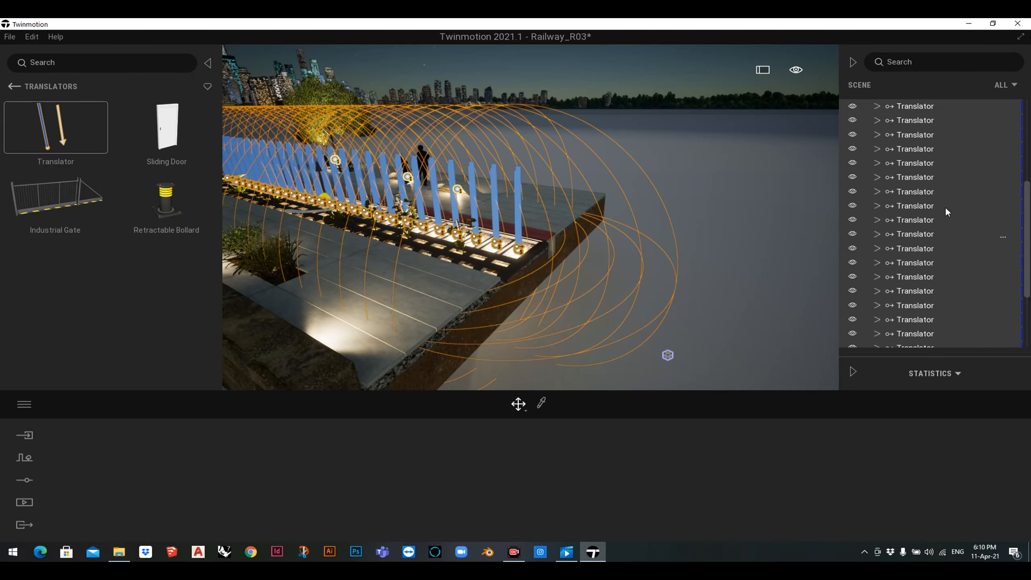
{"action": "scroll", "coordinate": [945, 207], "scroll_direction": "up", "scroll_amount": 5}
{"action": "left_click_drag", "start_coordinate": [915, 245], "coordinate": [915, 243]}
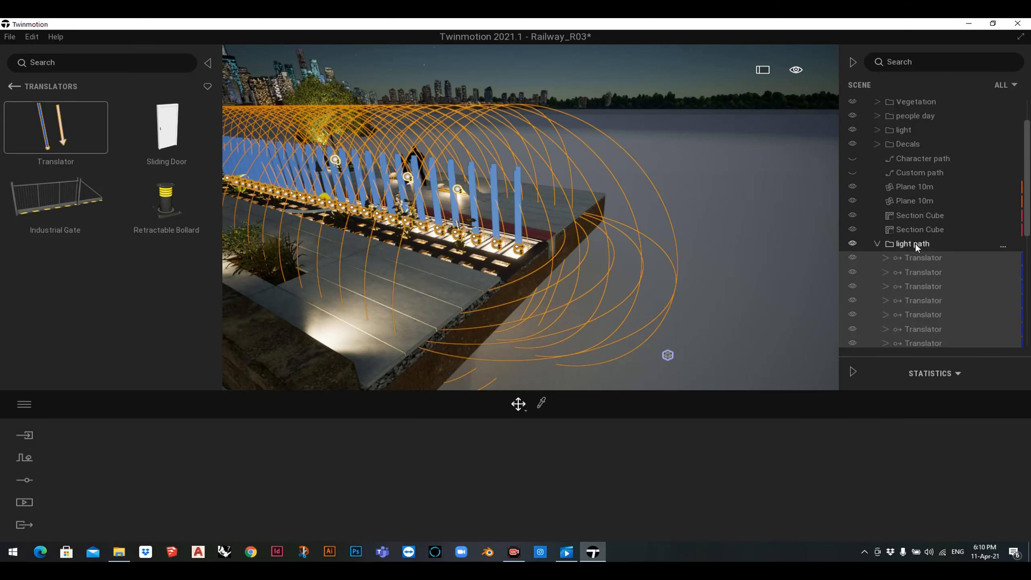
- Show the custom path and the character path, and watch how the track lights respond to the walking people
{"action": "left_click", "coordinate": [652, 68]}
{"action": "key", "text": "s"}
{"action": "key", "text": "a"}
{"action": "key", "text": "e"}
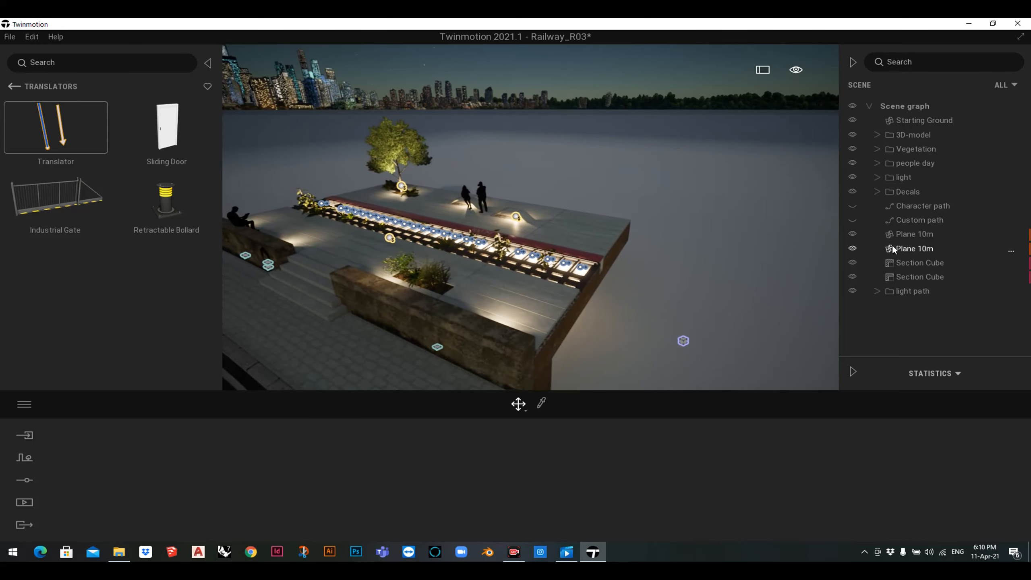
{"action": "key", "text": "s"}
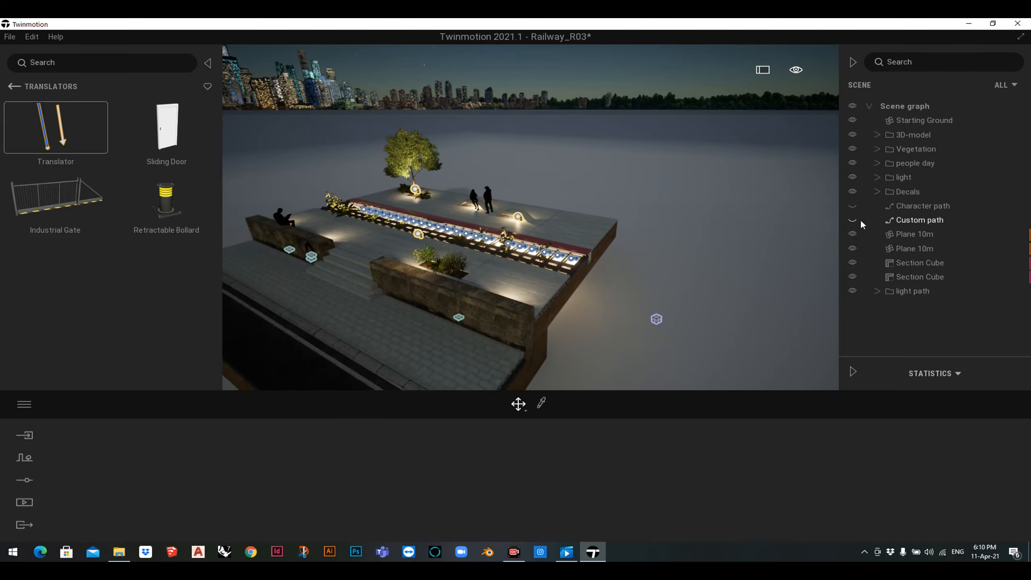
{"action": "left_click", "coordinate": [853, 220]}
{"action": "left_click", "coordinate": [852, 206]}
{"action": "scroll", "coordinate": [663, 205], "scroll_direction": "up", "scroll_amount": 1}
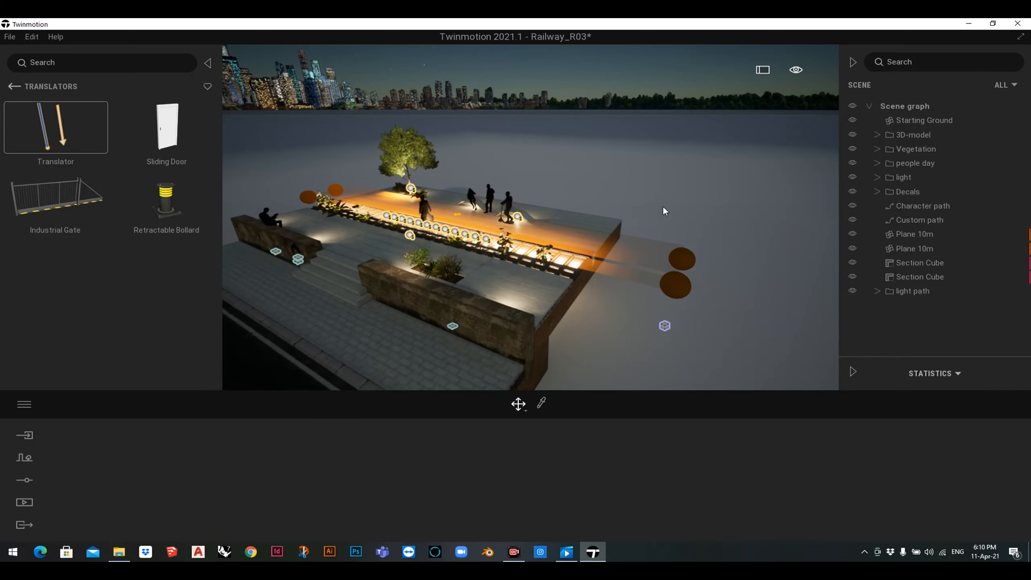
{"action": "scroll", "coordinate": [556, 128], "scroll_direction": "up", "scroll_amount": 2}
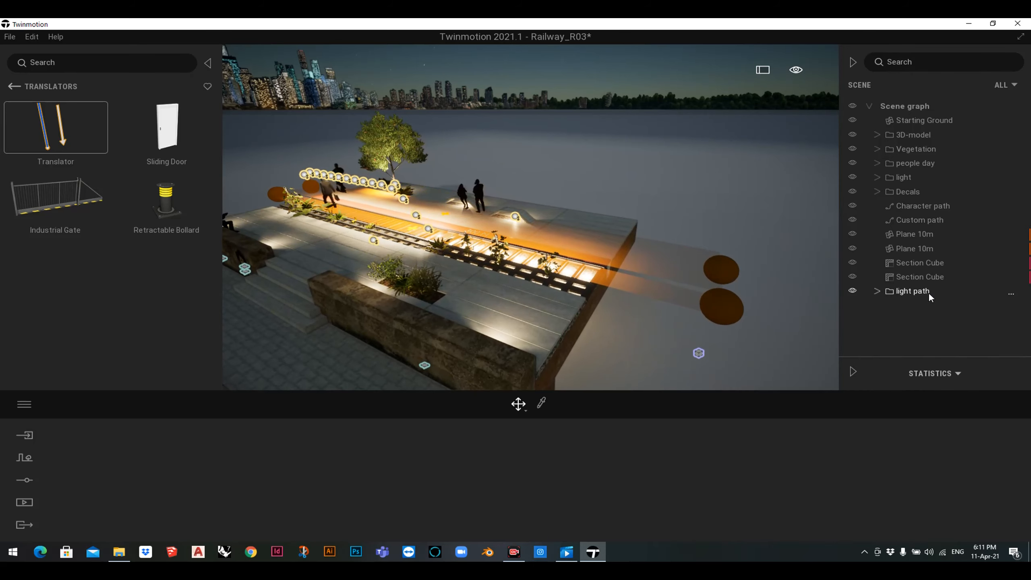
- Check the animation, speed and trigger settings of the first translator in the light path folder
{"action": "left_click", "coordinate": [876, 290]}
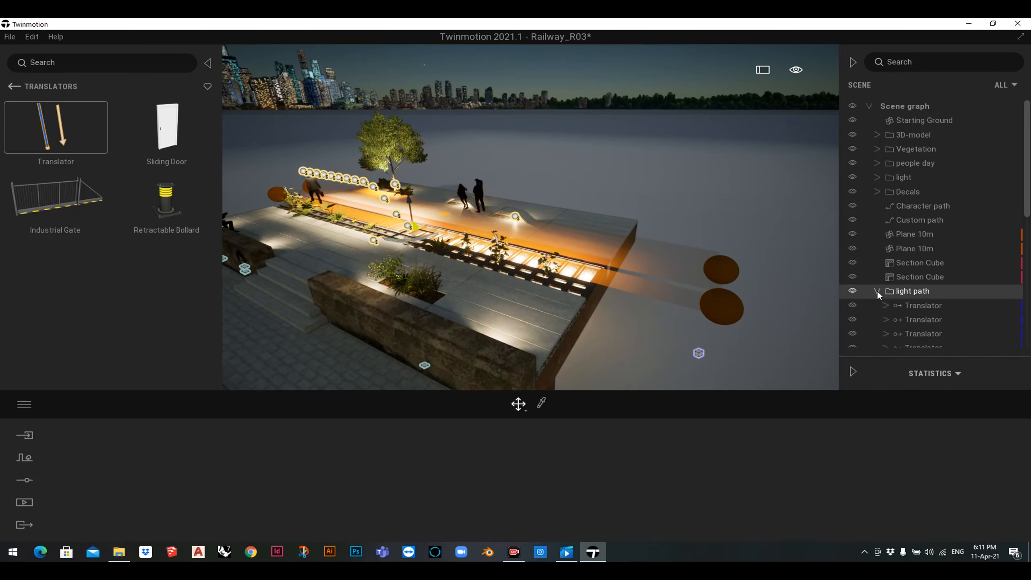
{"action": "left_click", "coordinate": [926, 307]}
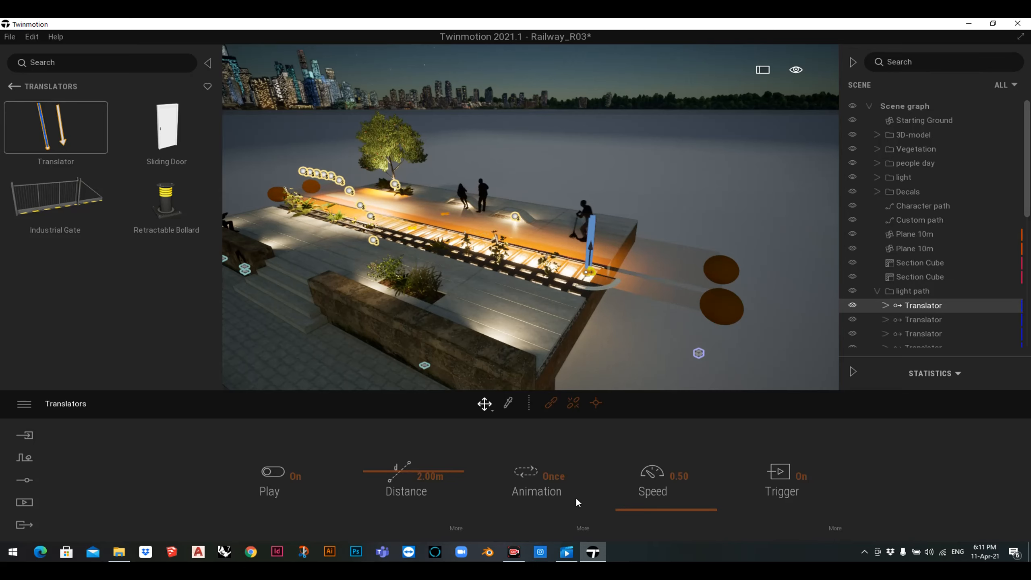
{"action": "left_click", "coordinate": [877, 291]}
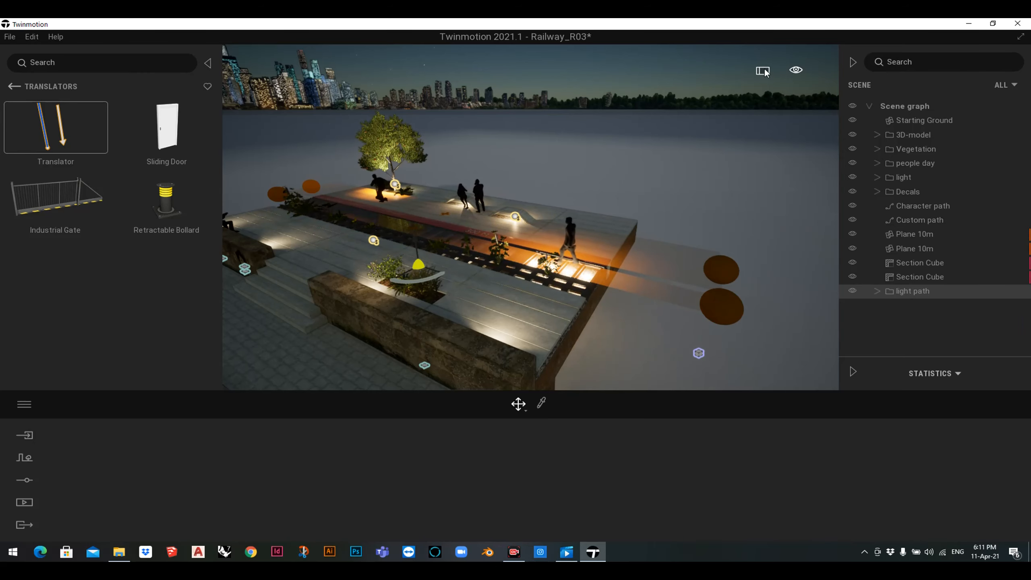
- View the scene full screen and orbit around it to watch the track lights follow the pedestrians from the opposite side
{"action": "key", "text": "F11"}
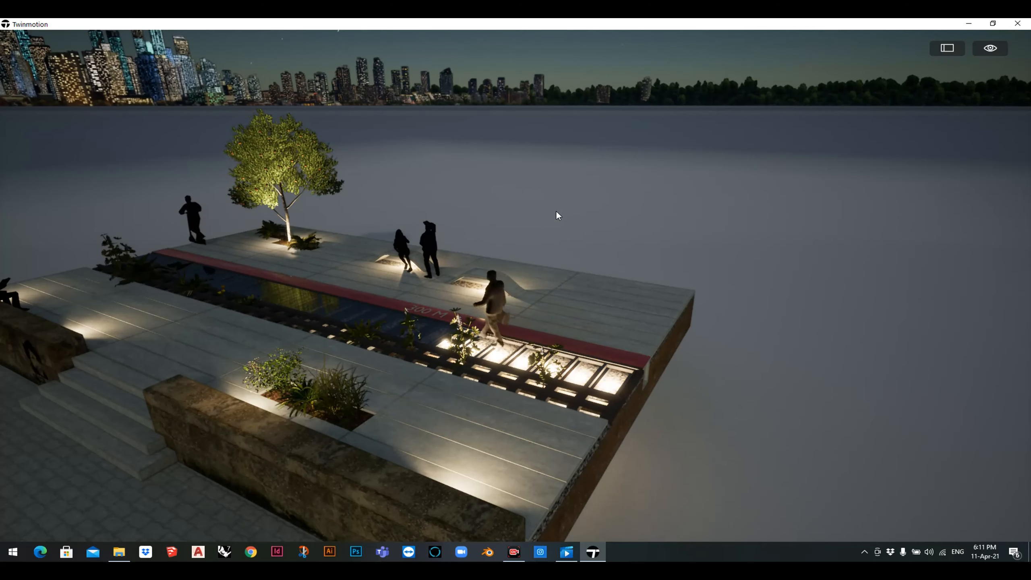
{"action": "right_click_drag", "start_coordinate": [556, 209], "coordinate": [872, 246]}
{"action": "key", "text": "s"}
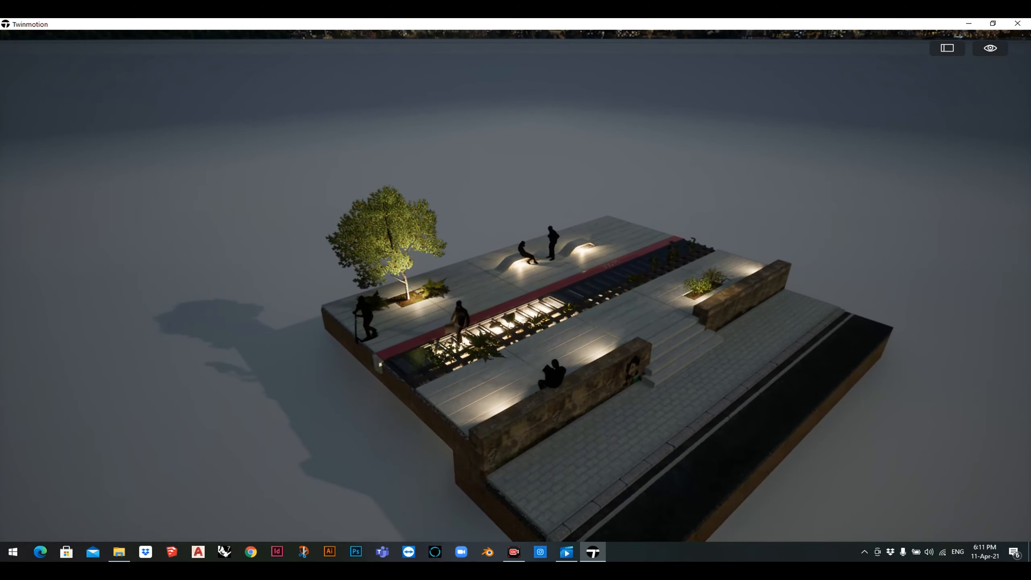
{"action": "left_click", "coordinate": [946, 49]}
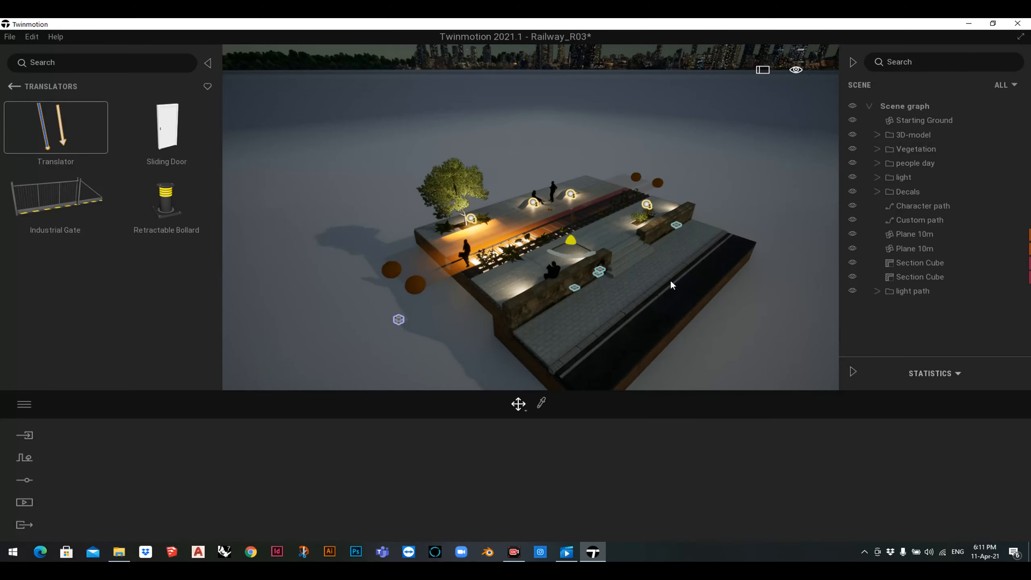
- Hide the light path folder and place a Sphere 1m primitive on the paved deck near the end of the seating wall
{"action": "left_click", "coordinate": [918, 298]}
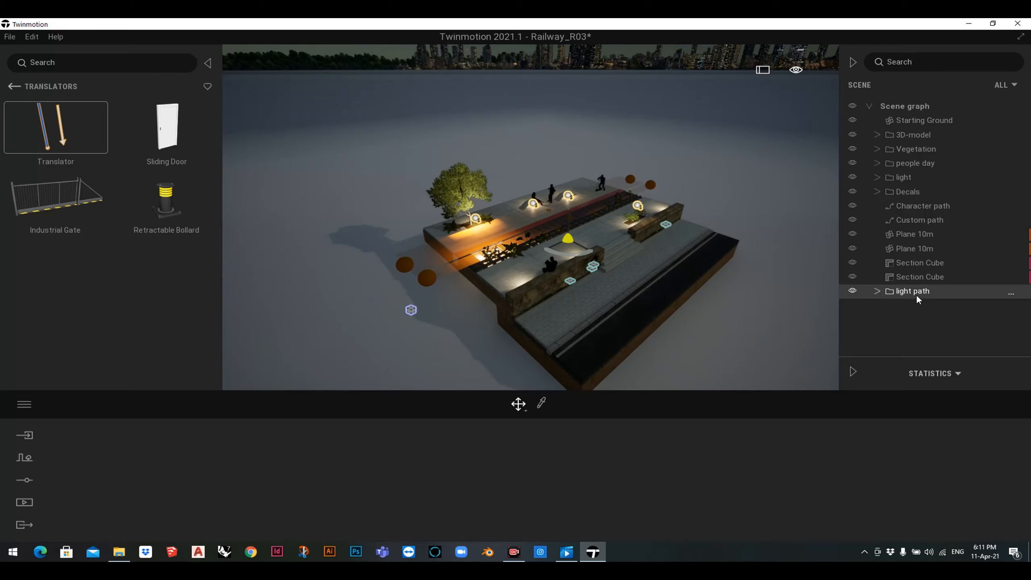
{"action": "left_click", "coordinate": [853, 292]}
{"action": "left_click", "coordinate": [11, 89]}
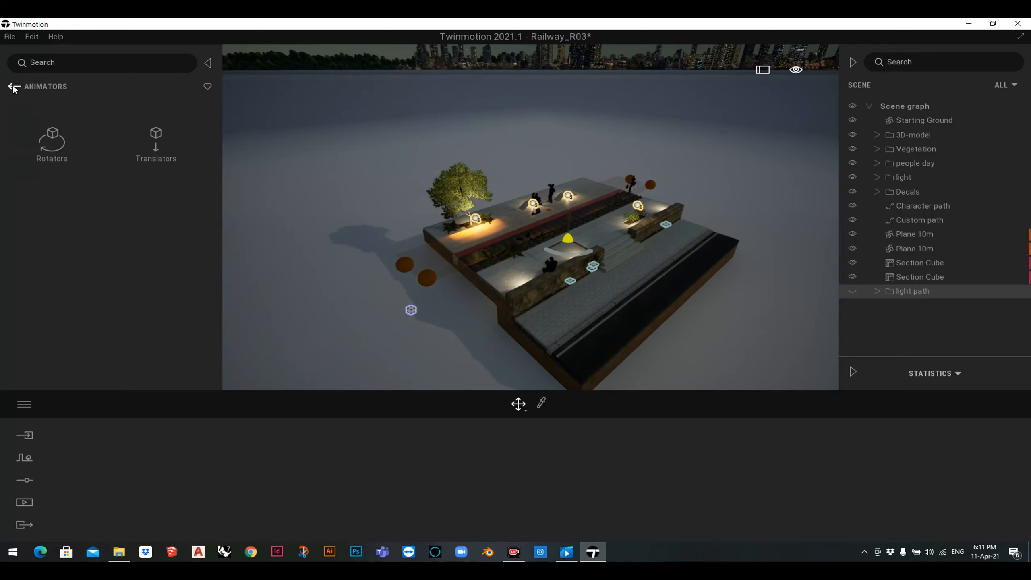
{"action": "left_click", "coordinate": [13, 87]}
{"action": "left_click", "coordinate": [14, 88]}
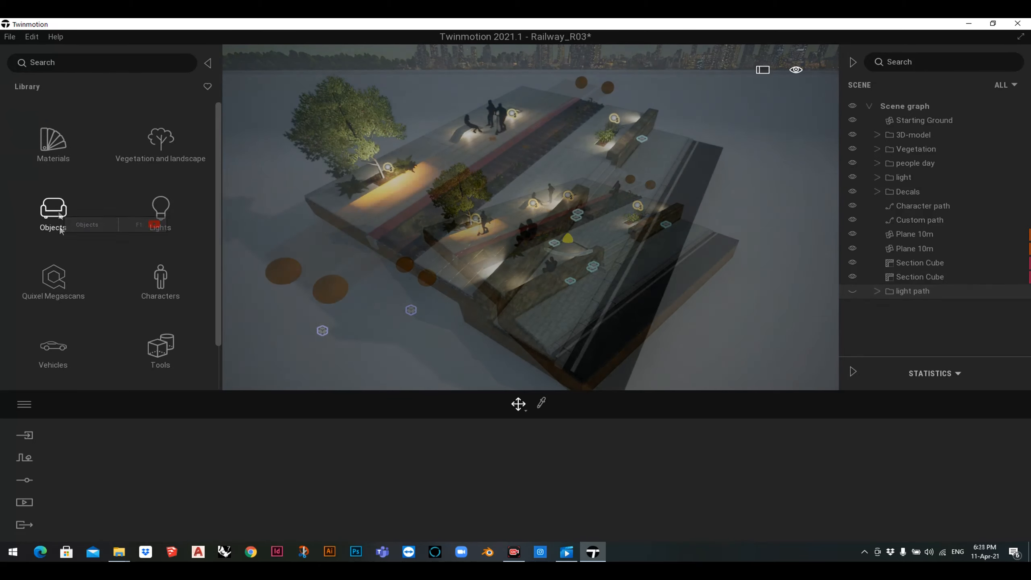
{"action": "left_click", "coordinate": [54, 209]}
{"action": "left_click", "coordinate": [54, 207]}
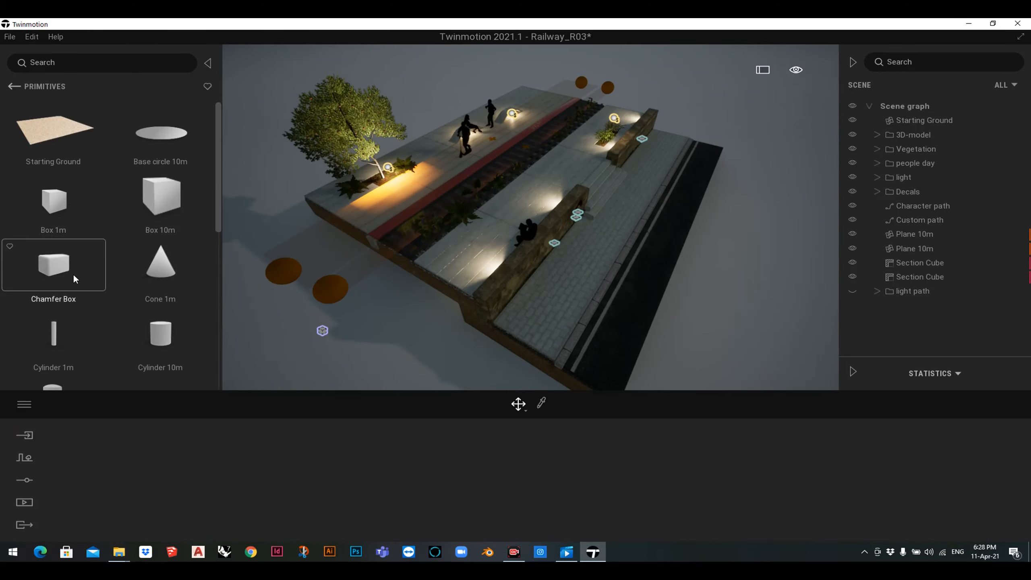
{"action": "scroll", "coordinate": [128, 246], "scroll_direction": "down", "scroll_amount": 6}
{"action": "left_click_drag", "start_coordinate": [160, 260], "coordinate": [479, 248]}
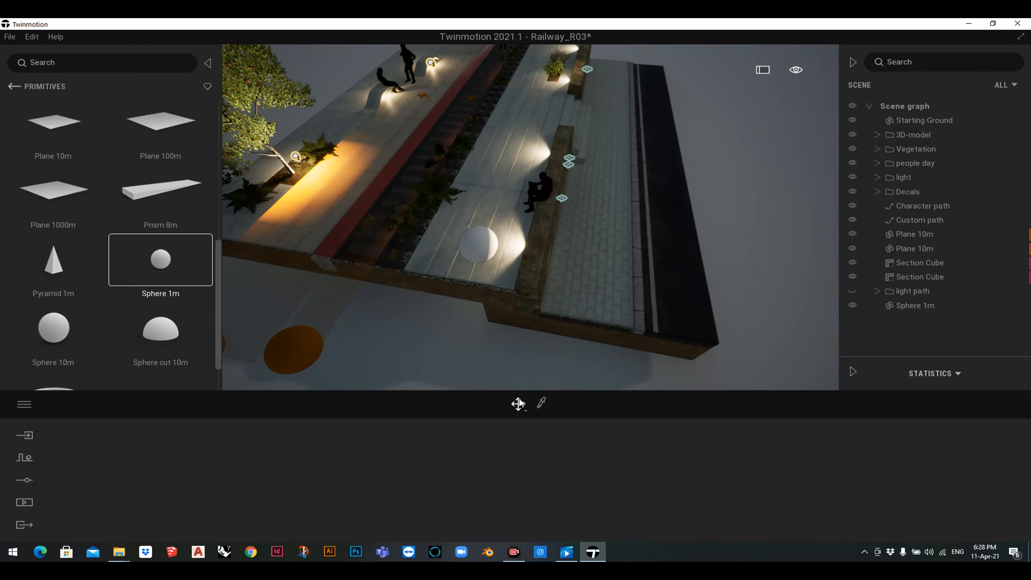
- Scale the sphere down to a small ball and apply the Neon 02 material to it
{"action": "left_click", "coordinate": [491, 252]}
{"action": "mouse_move", "coordinate": [526, 406]}
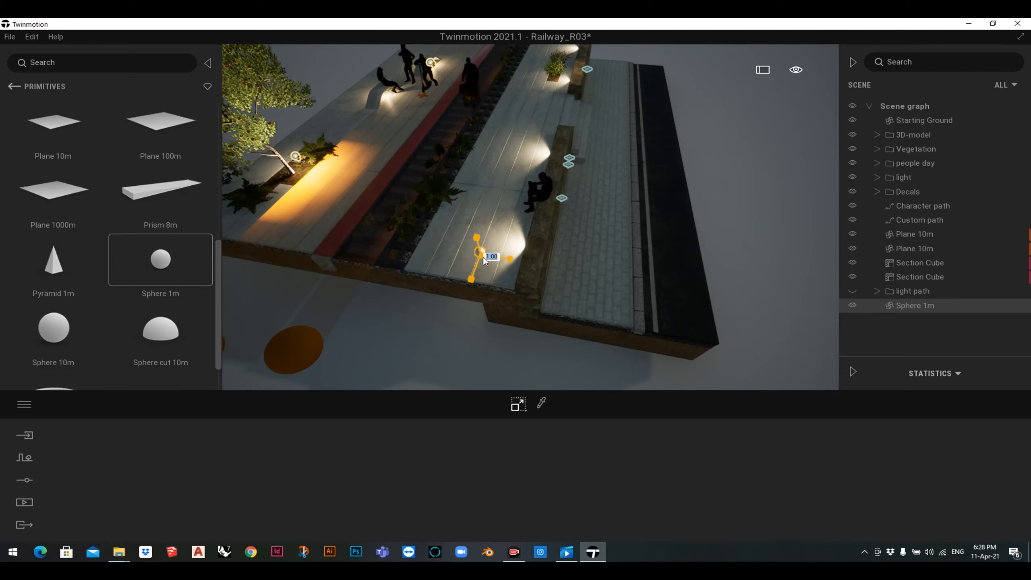
{"action": "left_click", "coordinate": [14, 87]}
{"action": "left_click", "coordinate": [14, 87]}
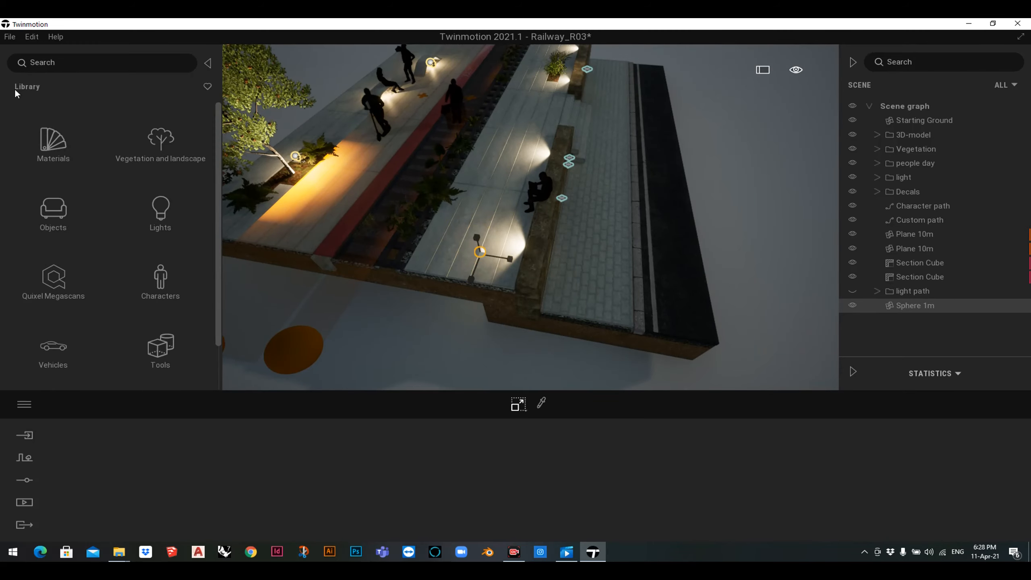
{"action": "left_click", "coordinate": [53, 145]}
{"action": "scroll", "coordinate": [77, 272], "scroll_direction": "down", "scroll_amount": 5}
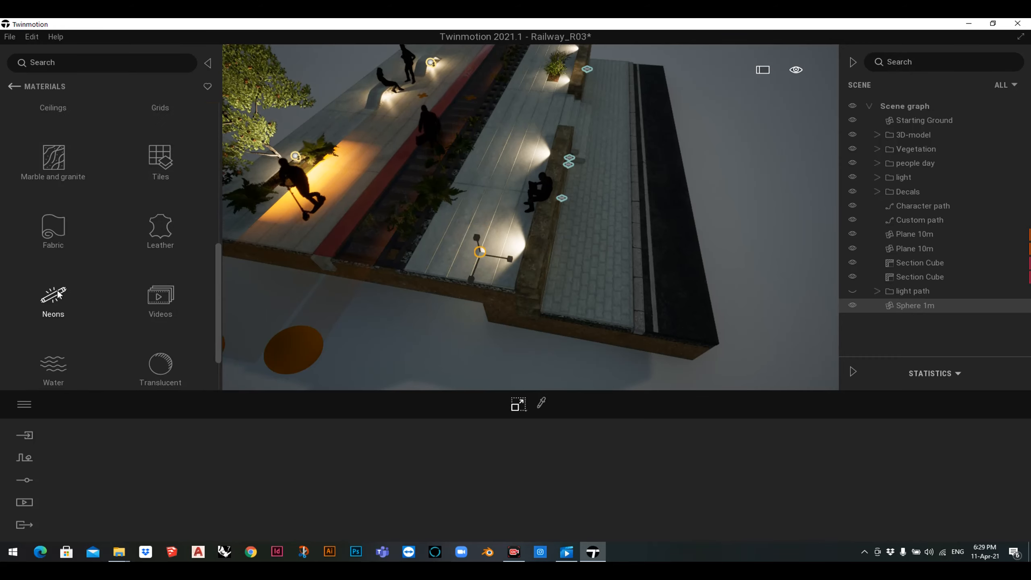
{"action": "left_click", "coordinate": [52, 293]}
{"action": "left_click_drag", "start_coordinate": [140, 150], "coordinate": [481, 252]}
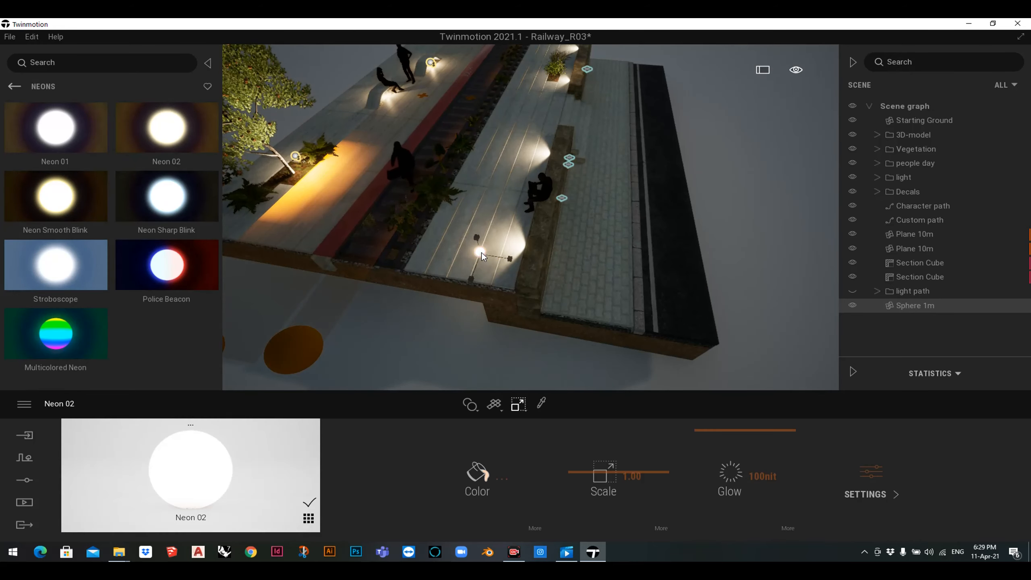
- Place a translator beside the glowing sphere and nest the sphere under it in the scene graph
{"action": "left_click", "coordinate": [13, 86]}
{"action": "left_click", "coordinate": [13, 87]}
{"action": "left_click", "coordinate": [160, 350]}
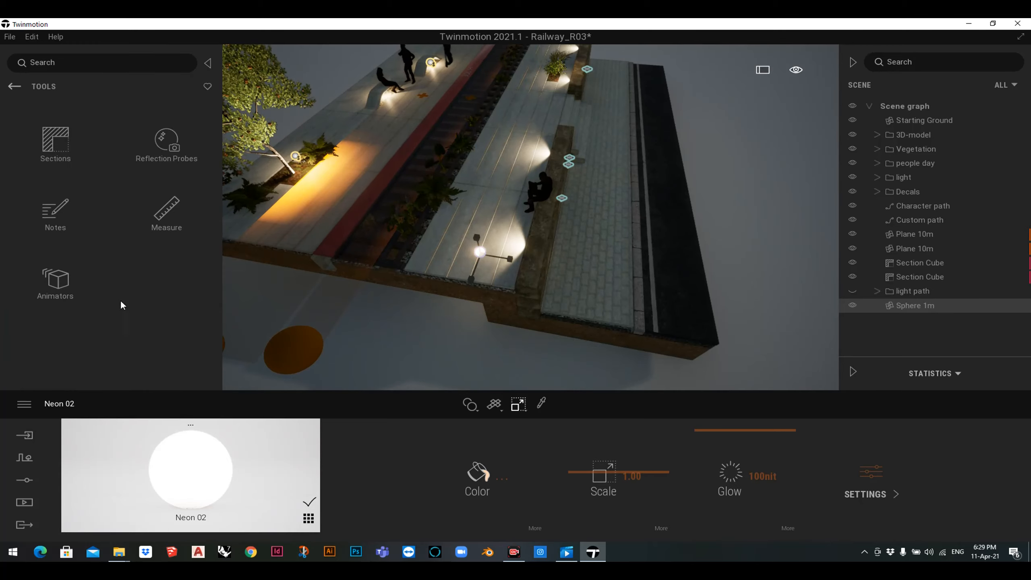
{"action": "left_click", "coordinate": [51, 277]}
{"action": "left_click", "coordinate": [159, 140]}
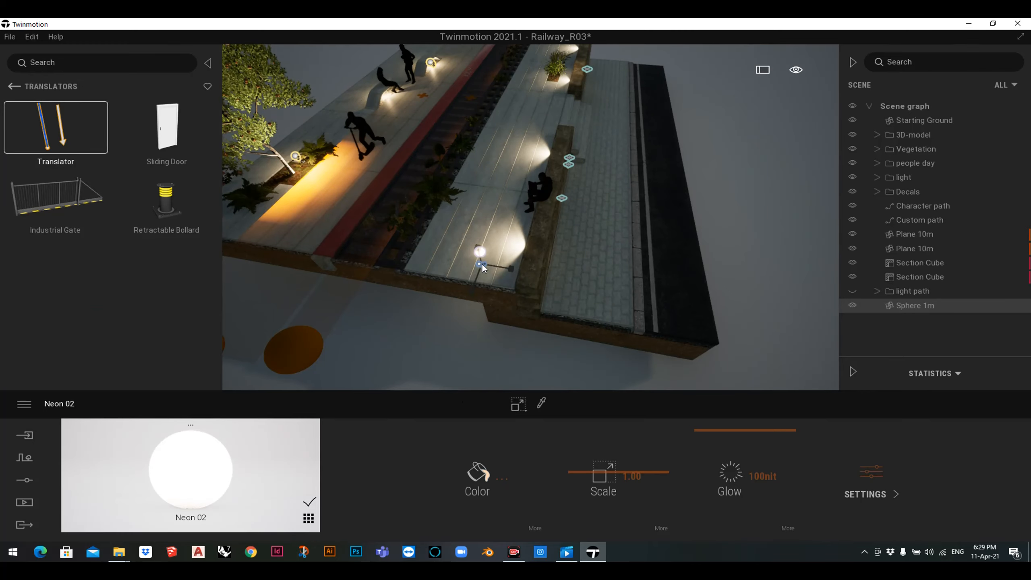
{"action": "mouse_move", "coordinate": [518, 403]}
{"action": "left_click", "coordinate": [524, 375]}
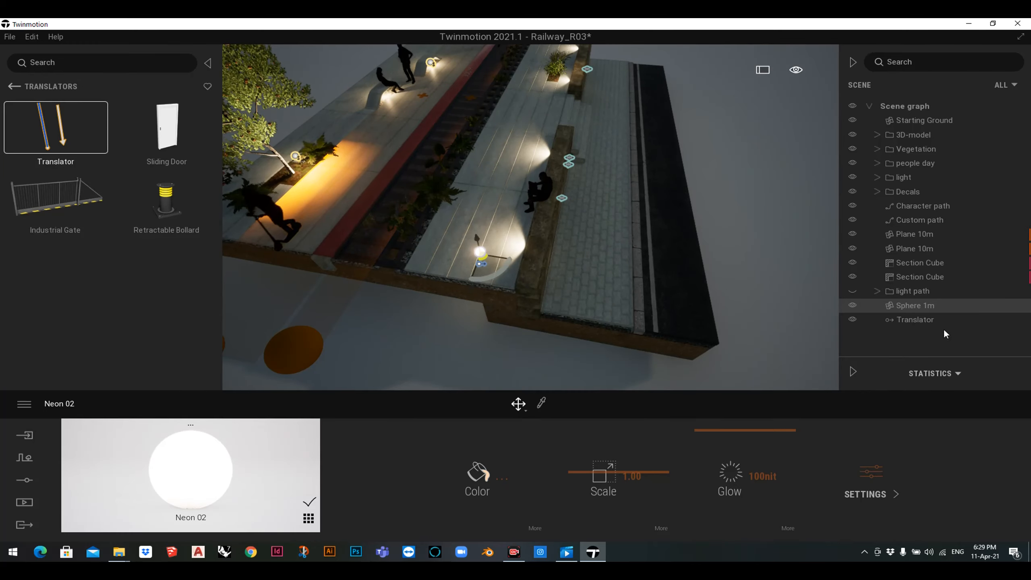
{"action": "left_click_drag", "start_coordinate": [914, 308], "coordinate": [914, 320]}
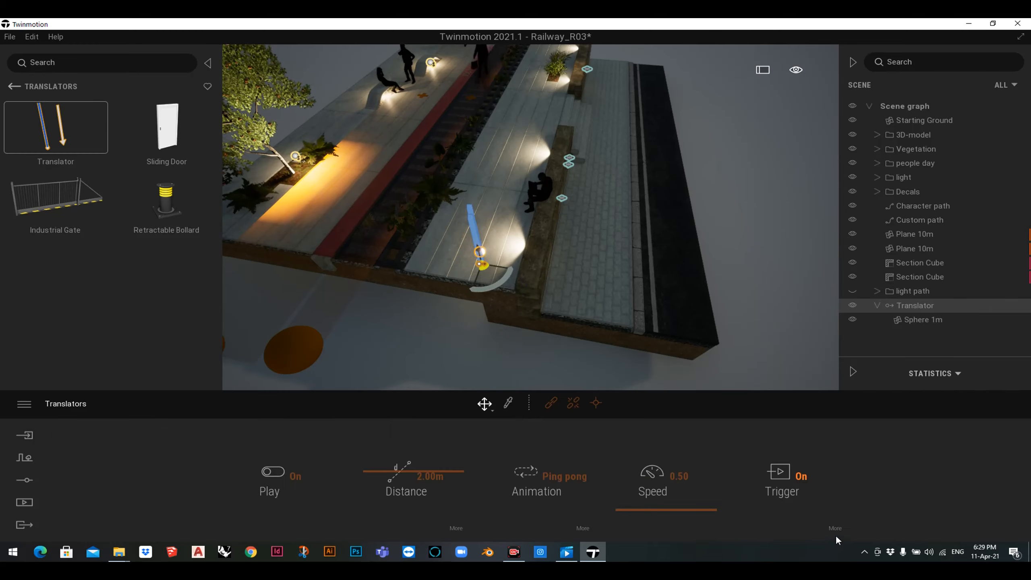
- Set the translator's trigger zone to 8 m and its trigger type to Pedestrians only
{"action": "left_click", "coordinate": [836, 528]}
{"action": "type", "text": "8"}
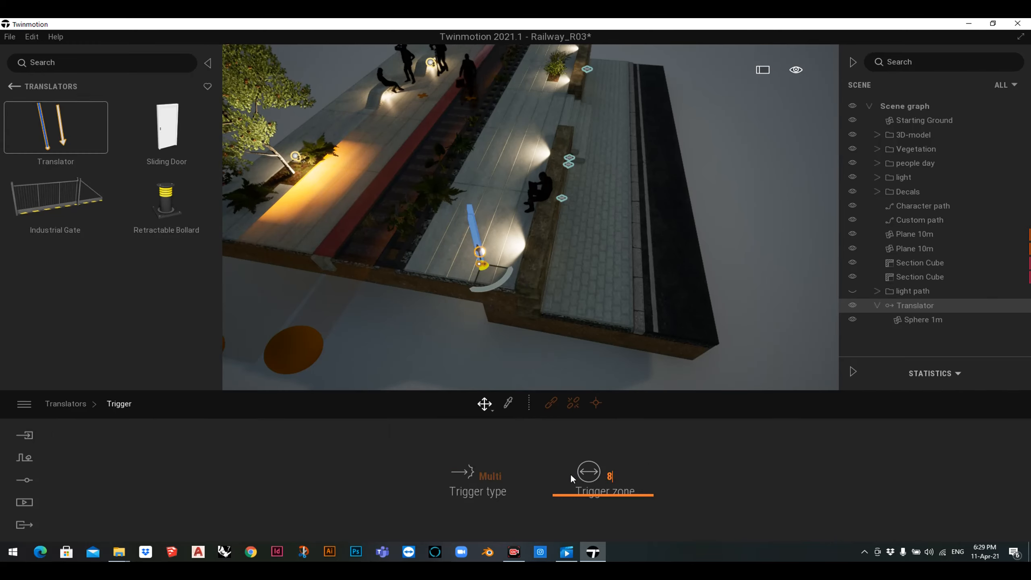
{"action": "key", "text": "Return"}
{"action": "left_click", "coordinate": [491, 475]}
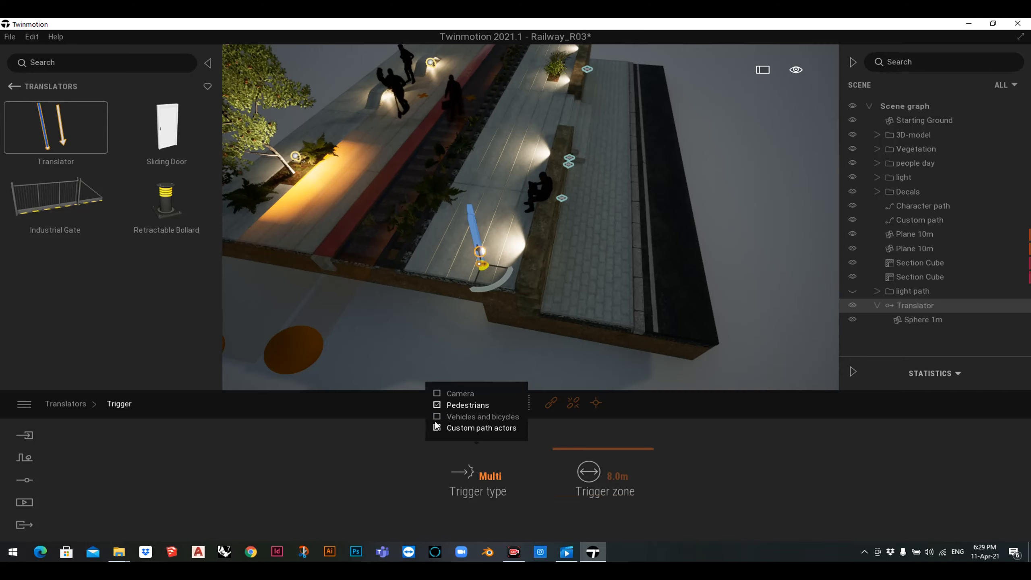
{"action": "left_click", "coordinate": [877, 305]}
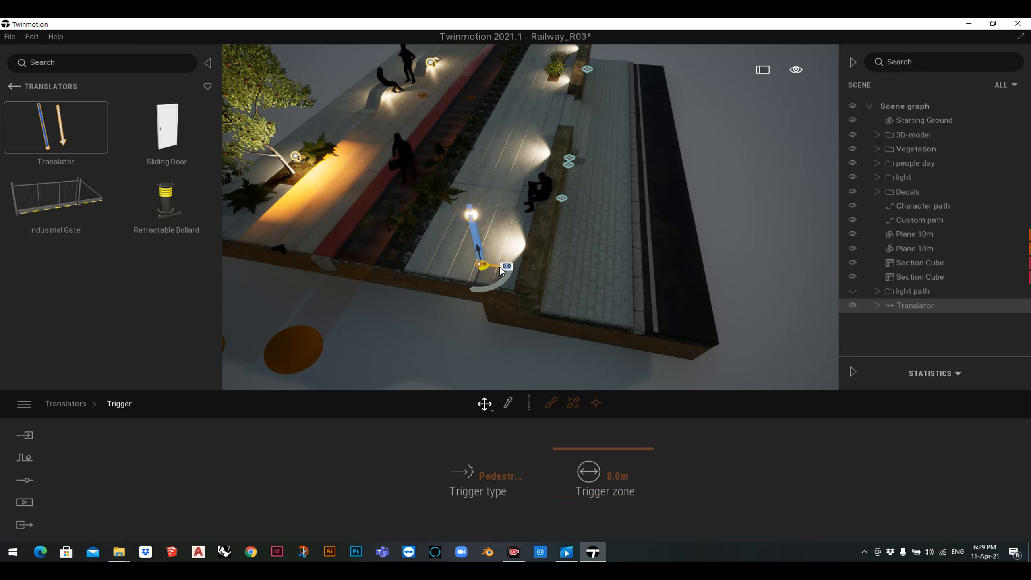
- Copy the translator across the deck as 9 instances with a spacing of 0.63 m
{"action": "left_click", "coordinate": [482, 266]}
{"action": "left_click_drag", "start_coordinate": [481, 265], "coordinate": [469, 278], "text": "shift"}
{"action": "type", "text": "9"}
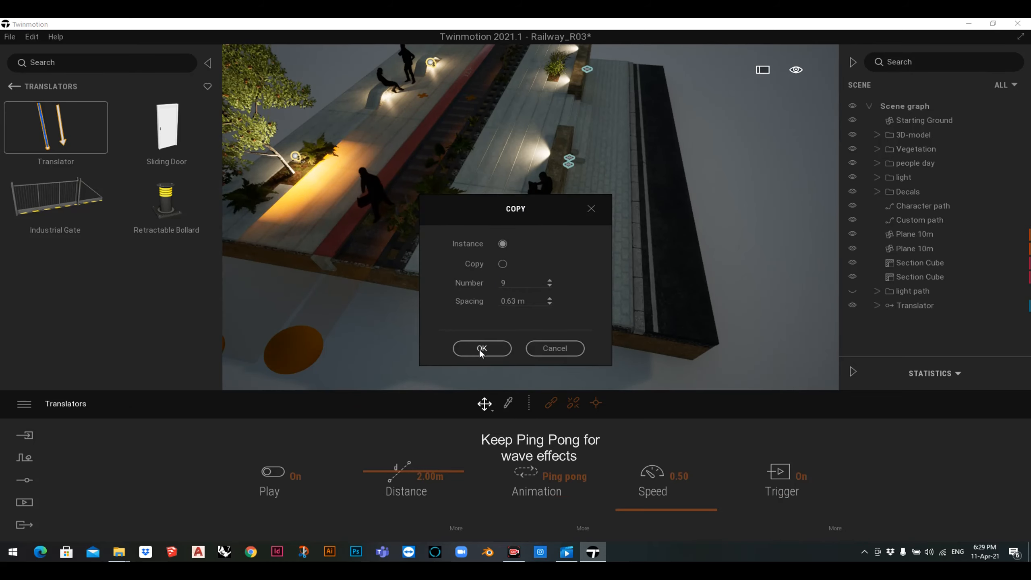
{"action": "left_click", "coordinate": [481, 349]}
- Select the whole row of translators and copy it along the deck as 15 instances spaced 0.36 m apart
{"action": "left_click", "coordinate": [923, 213]}
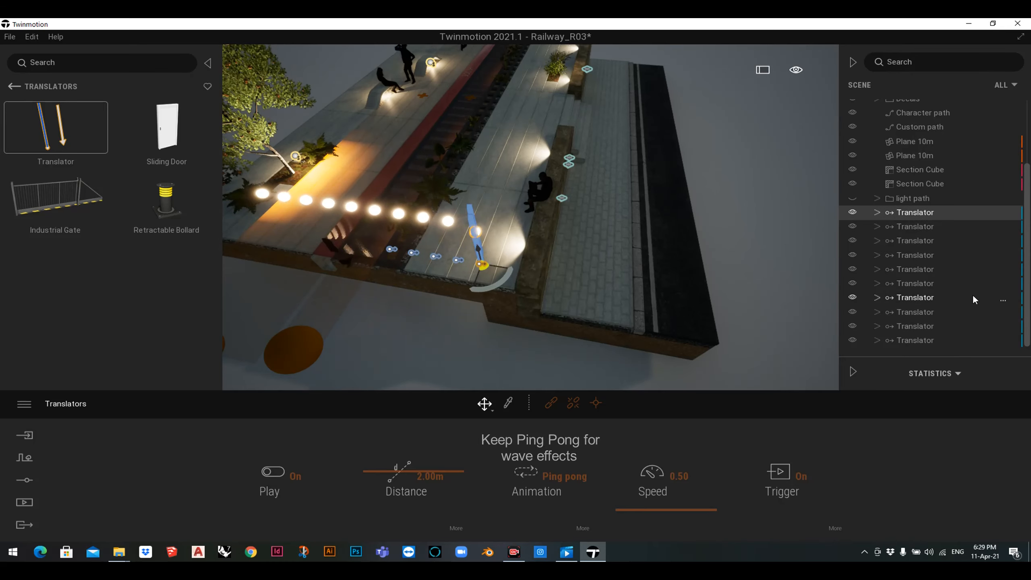
{"action": "left_click", "coordinate": [922, 340], "text": "shift"}
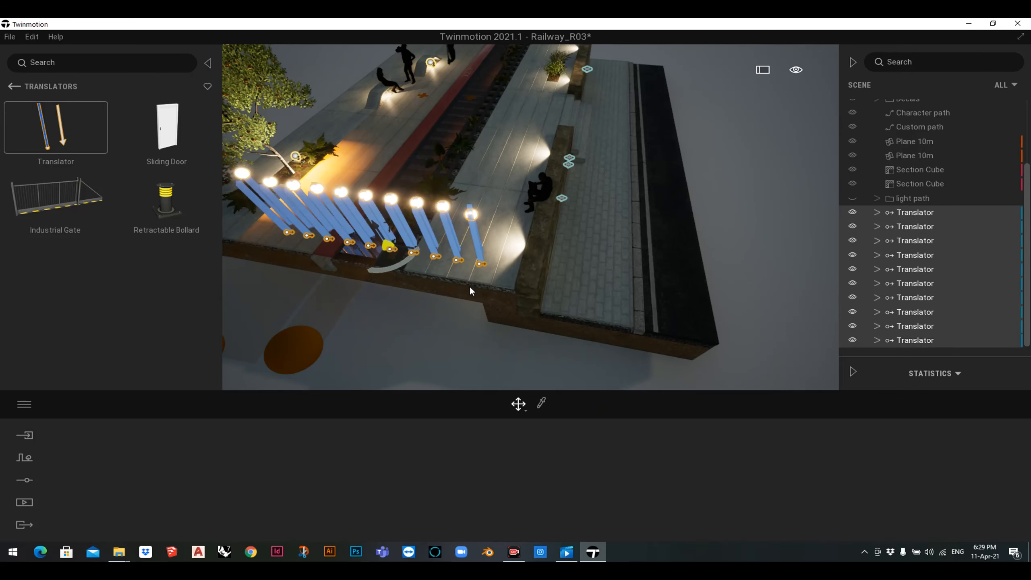
{"action": "left_click", "coordinate": [378, 257]}
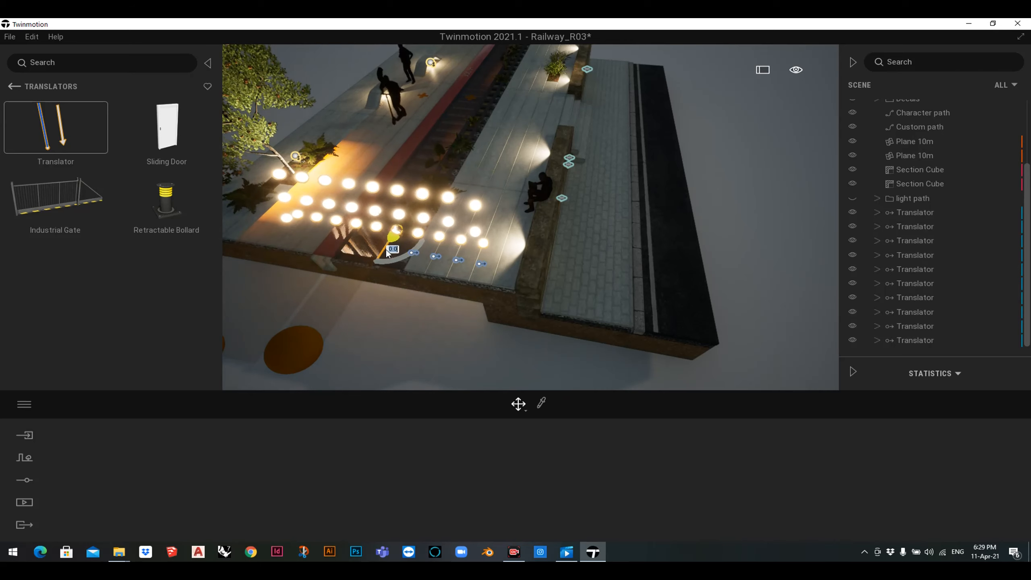
{"action": "left_click_drag", "start_coordinate": [387, 248], "coordinate": [393, 240], "text": "shift"}
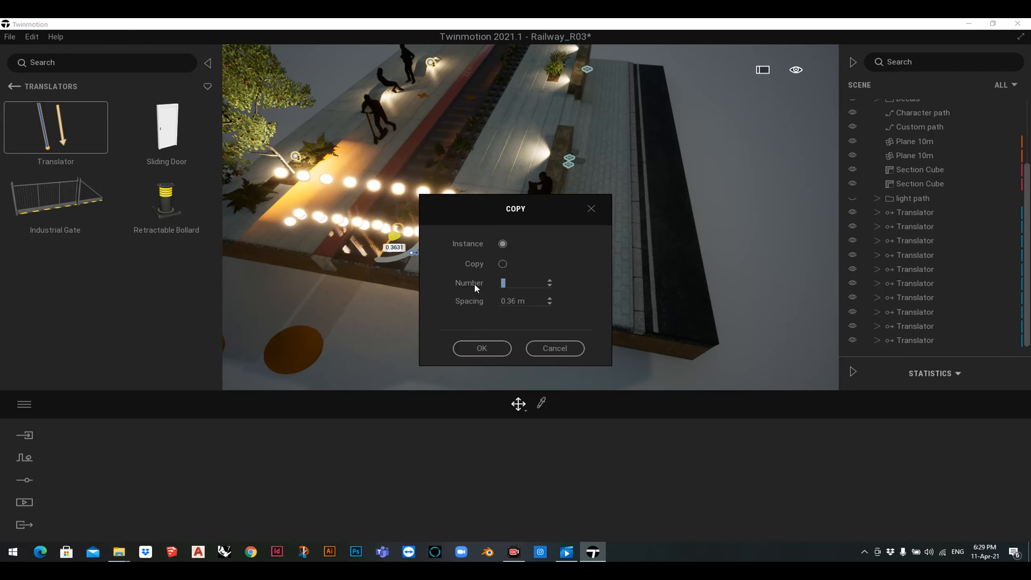
{"action": "type", "text": "15"}
{"action": "left_click", "coordinate": [497, 347]}
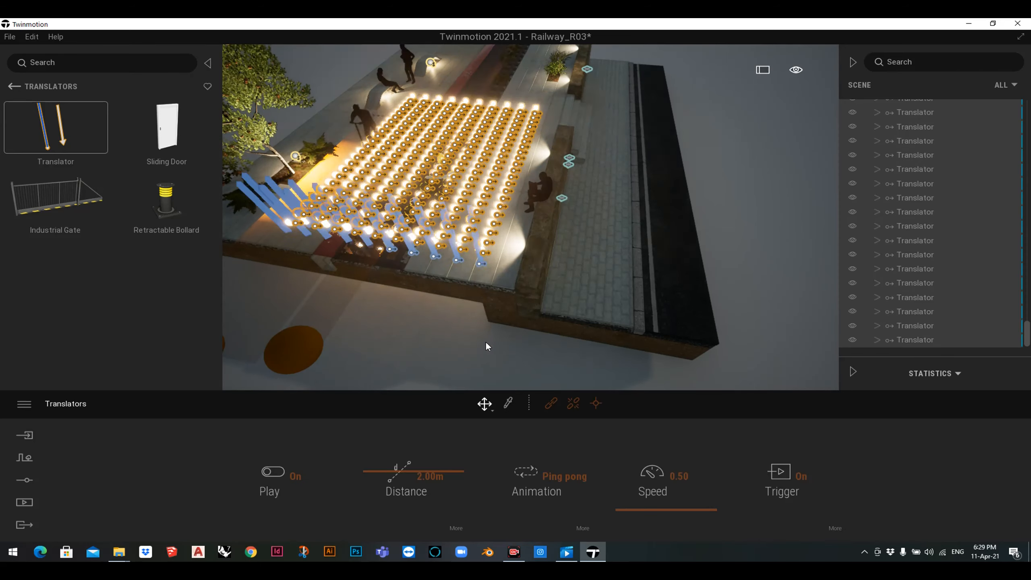
- Copy the selected translator grid along the deck at a distance of 8.1264 m to extend the light field
{"action": "middle_click_drag", "start_coordinate": [530, 217], "coordinate": [398, 183], "text": "shift"}
{"action": "middle_click_drag", "start_coordinate": [550, 276], "coordinate": [487, 288], "text": "shift"}
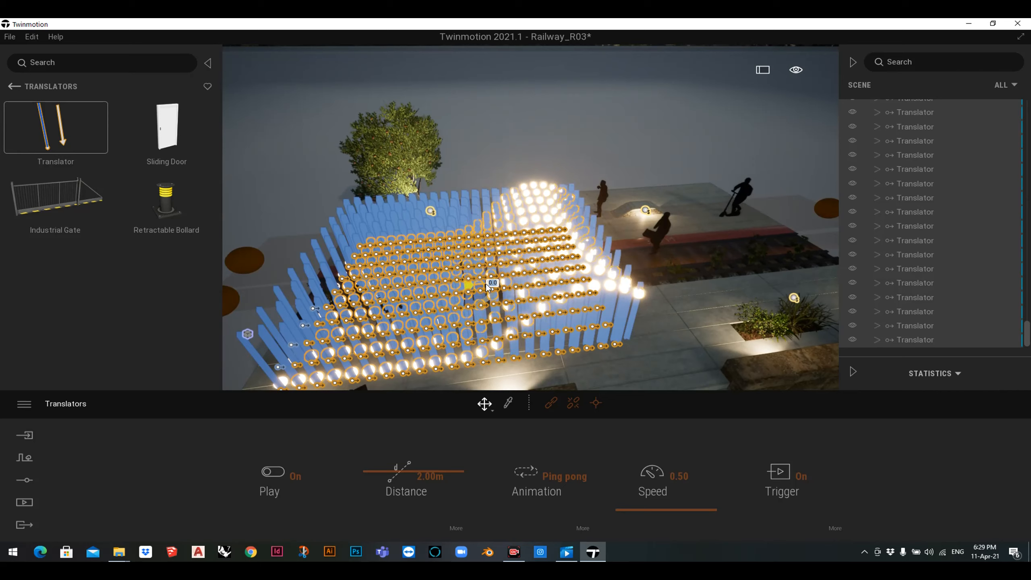
{"action": "key", "text": "Escape"}
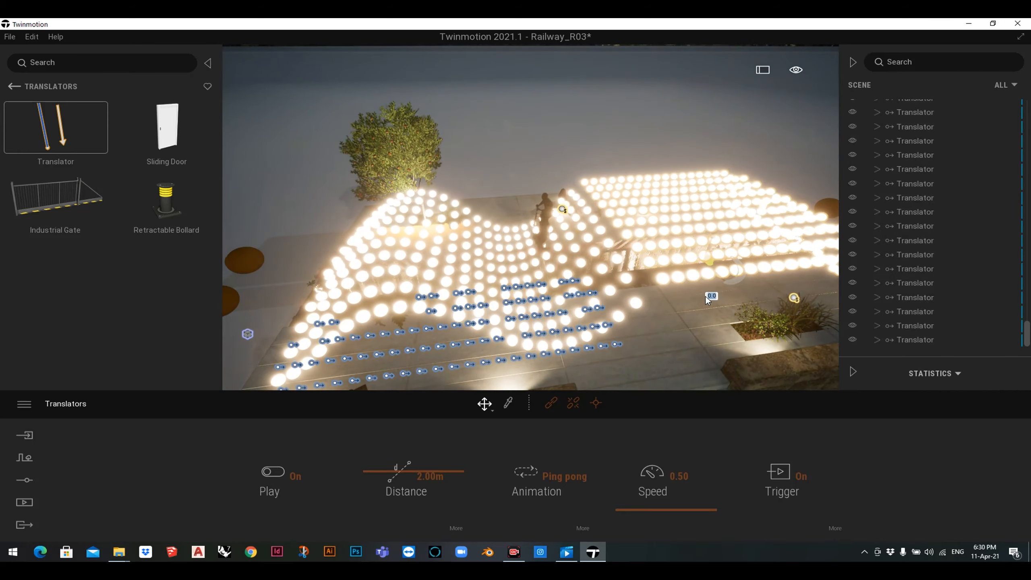
{"action": "type", "text": "8.1264"}
{"action": "key", "text": "Return"}
{"action": "left_click", "coordinate": [482, 348]}
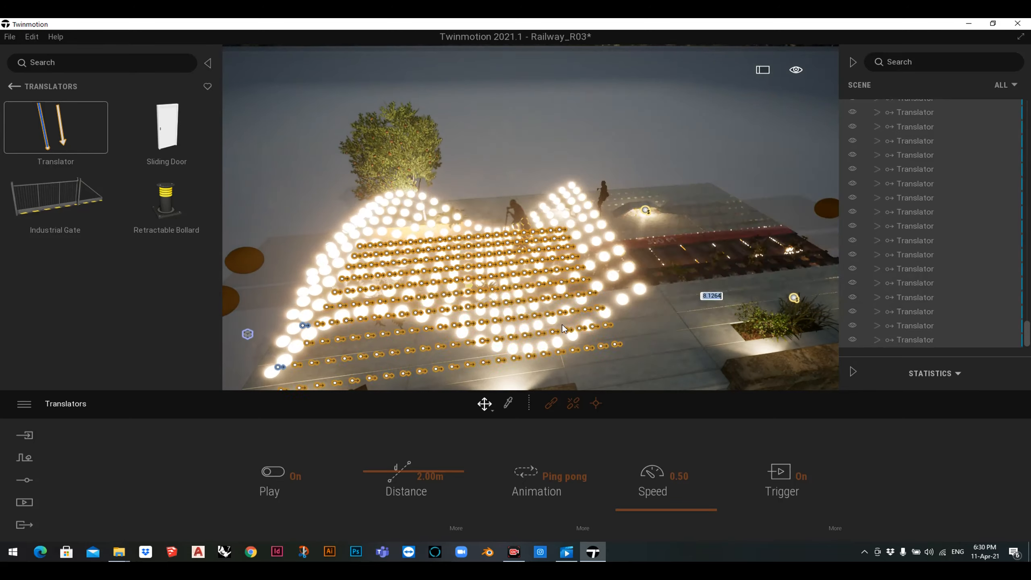
- Create a new container from the first translator and move it to the top level below the light path folder
{"action": "left_click_drag", "start_coordinate": [1026, 209], "coordinate": [1026, 224]}
{"action": "left_click_drag", "start_coordinate": [1026, 215], "coordinate": [1027, 114]}
{"action": "left_click", "coordinate": [914, 180]}
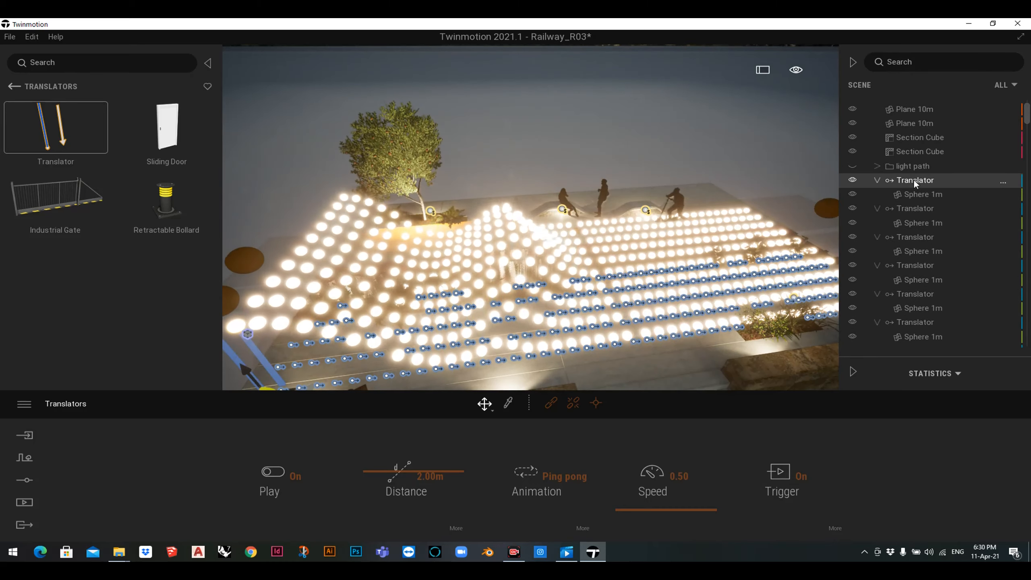
{"action": "right_click", "coordinate": [913, 180]}
{"action": "left_click", "coordinate": [910, 193]}
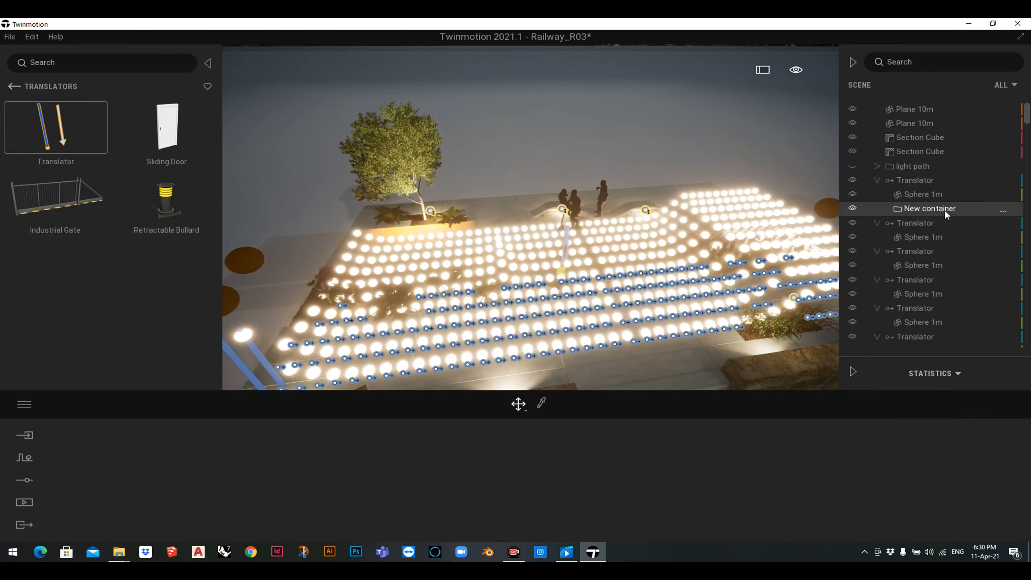
{"action": "left_click_drag", "start_coordinate": [928, 180], "coordinate": [922, 199]}
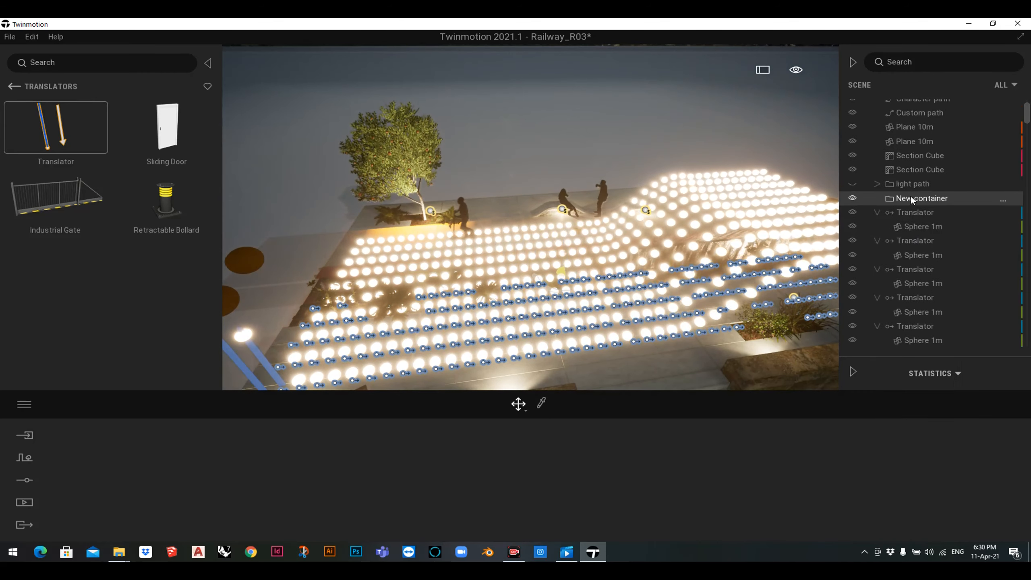
- Move all the translators with their spheres into the new container, and toggle the container's visibility off and back on
{"action": "left_click", "coordinate": [906, 213]}
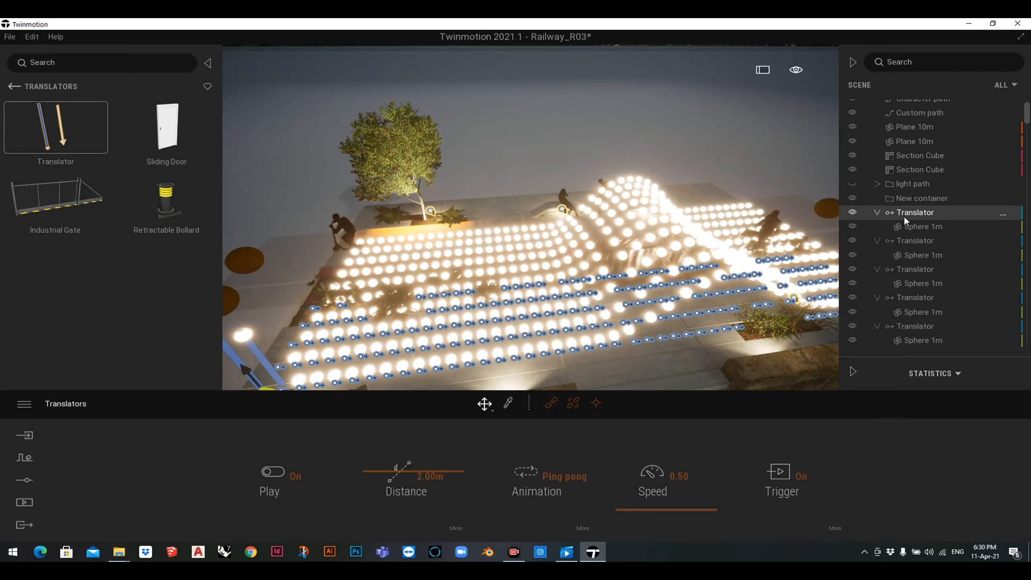
{"action": "left_click_drag", "start_coordinate": [1028, 117], "coordinate": [1027, 337]}
{"action": "left_click", "coordinate": [943, 341], "text": "shift"}
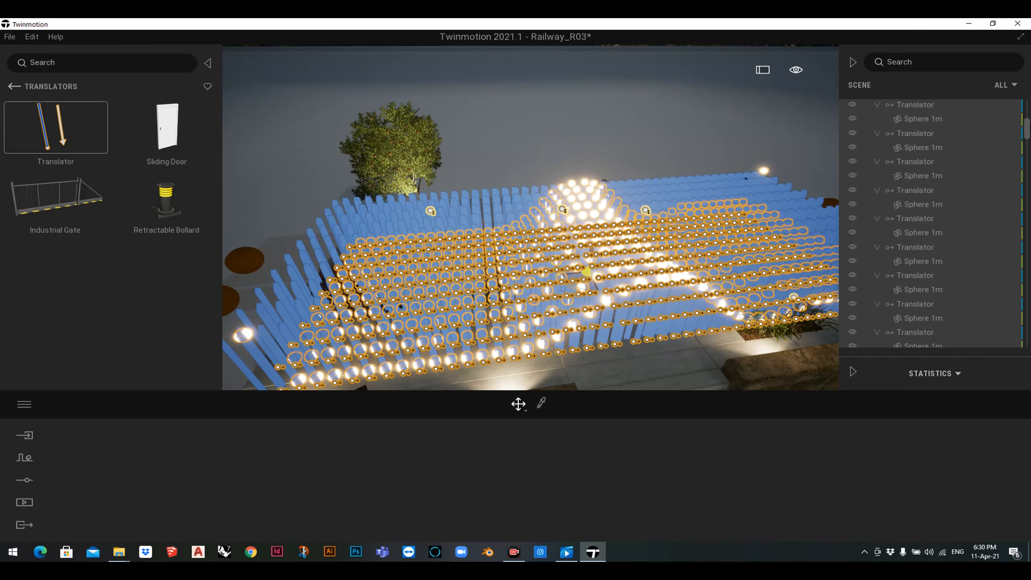
{"action": "scroll", "coordinate": [934, 224], "scroll_direction": "up", "scroll_amount": 5}
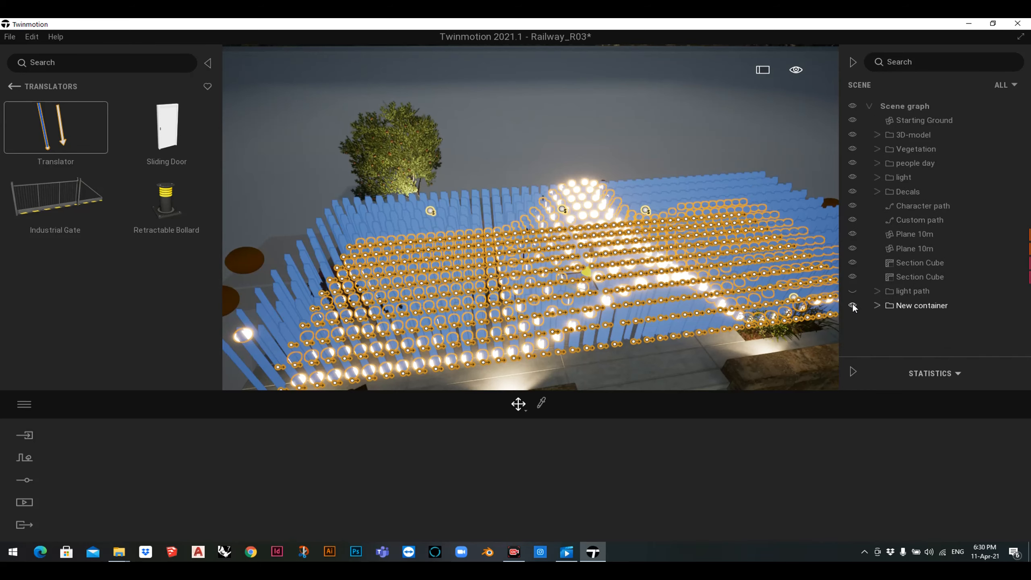
{"action": "left_click", "coordinate": [853, 305]}
{"action": "left_click", "coordinate": [853, 305]}
- Select the new container and raise the whole field of glowing spheres vertically above the deck
{"action": "double_click", "coordinate": [922, 305]}
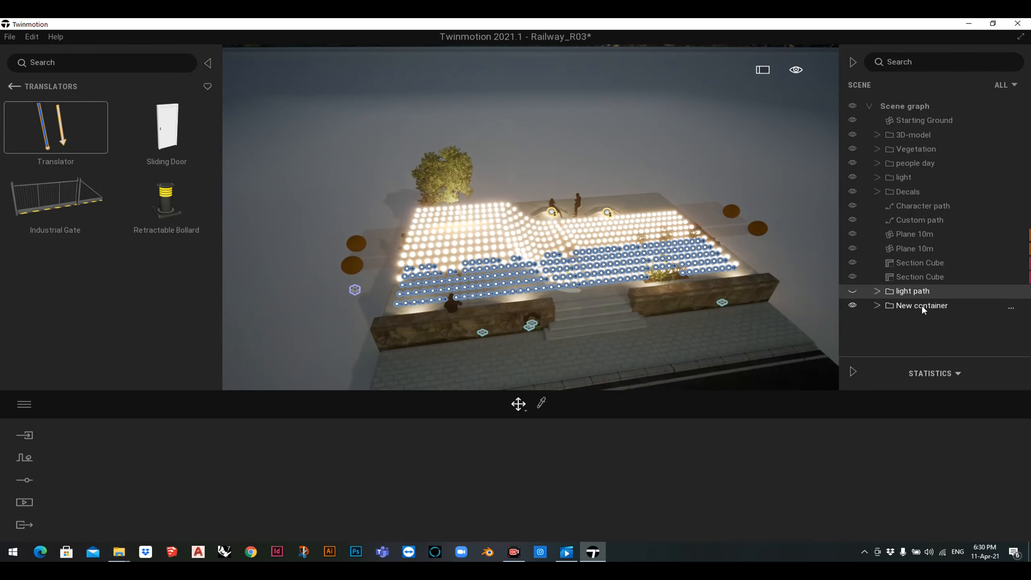
{"action": "scroll", "coordinate": [530, 321], "scroll_direction": "up", "scroll_amount": 5}
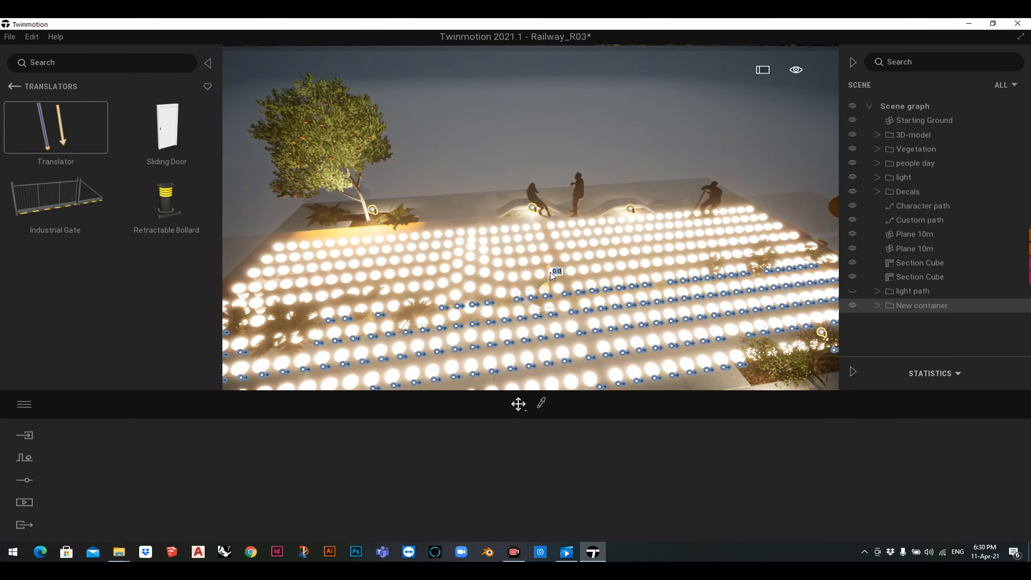
{"action": "left_click_drag", "start_coordinate": [550, 269], "coordinate": [555, 142]}
- View the scene full screen and examine the sphere field's wave motion above the deck from farther away and different angles
{"action": "left_click", "coordinate": [762, 69]}
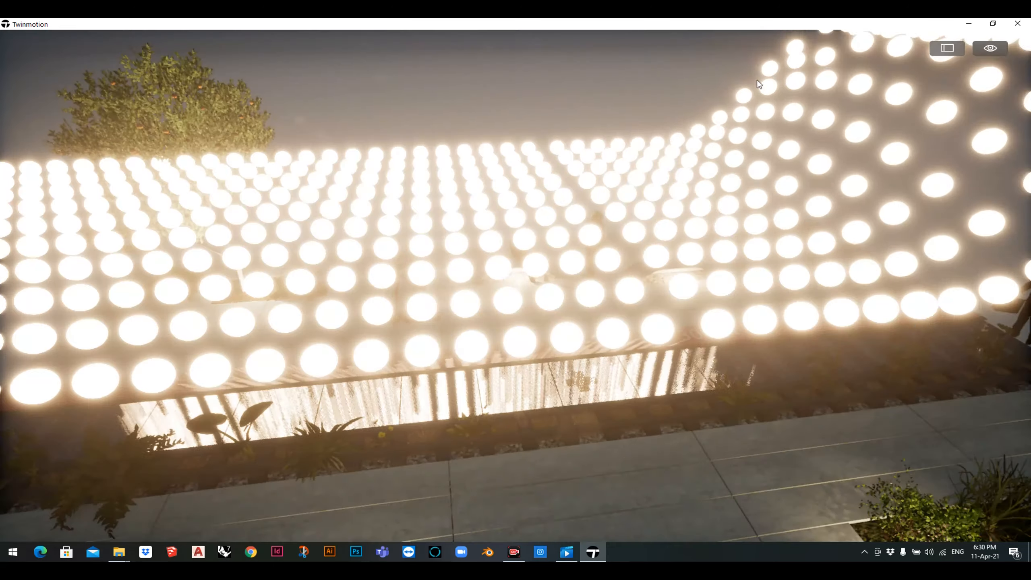
{"action": "scroll", "coordinate": [616, 373], "scroll_direction": "down", "scroll_amount": 10}
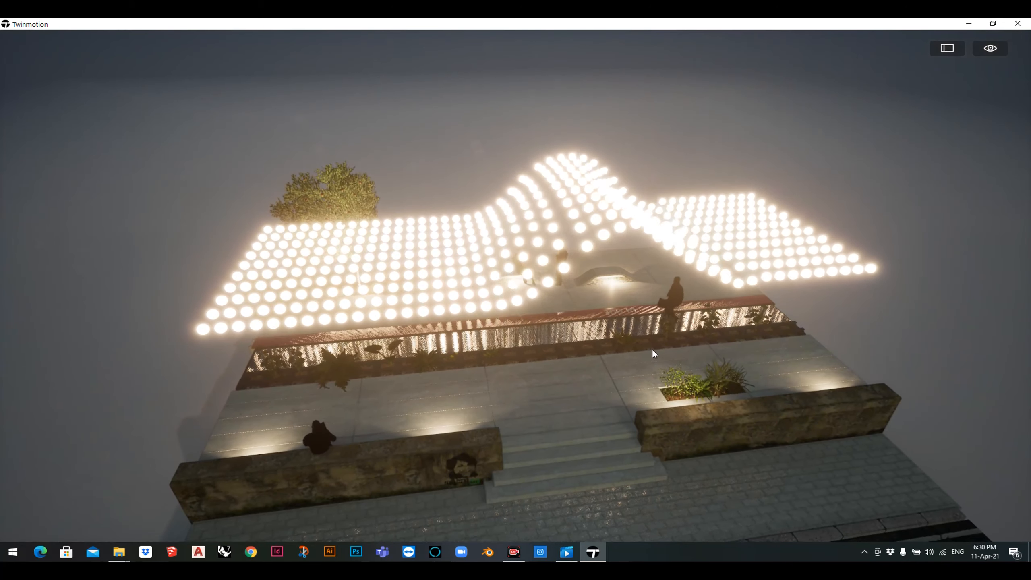
{"action": "left_click_drag", "start_coordinate": [653, 348], "coordinate": [579, 380]}
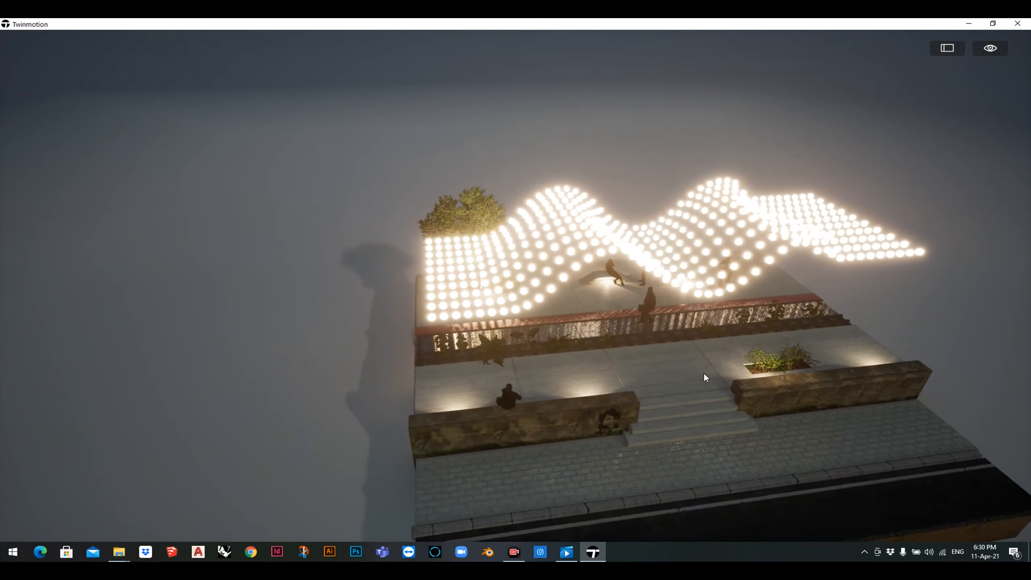
{"action": "key", "text": "d"}
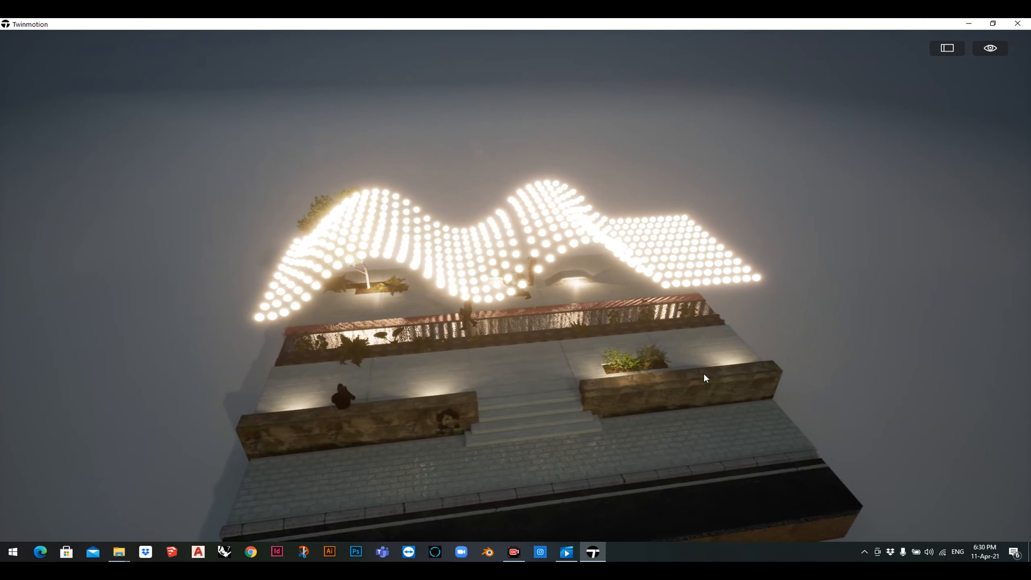